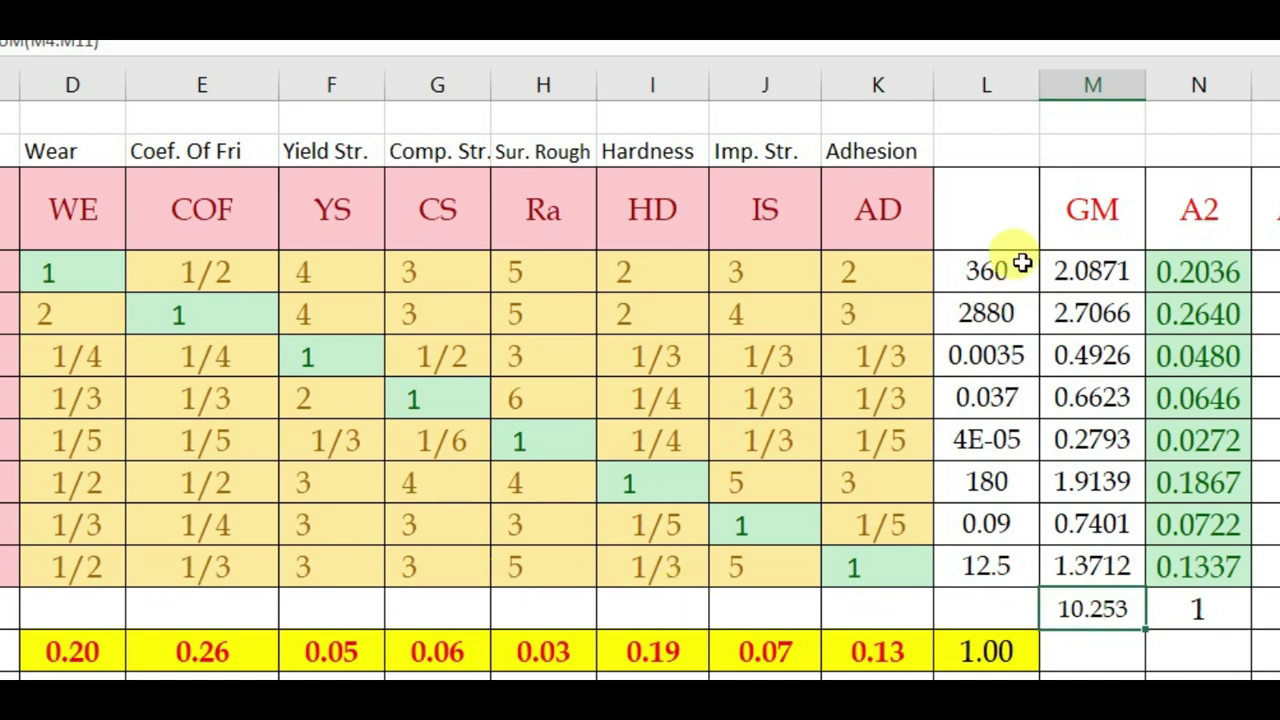
Step: Examine the formulas behind the GM column total in M12 and the first A2 normalized weight in N4
double_click(1090, 612)
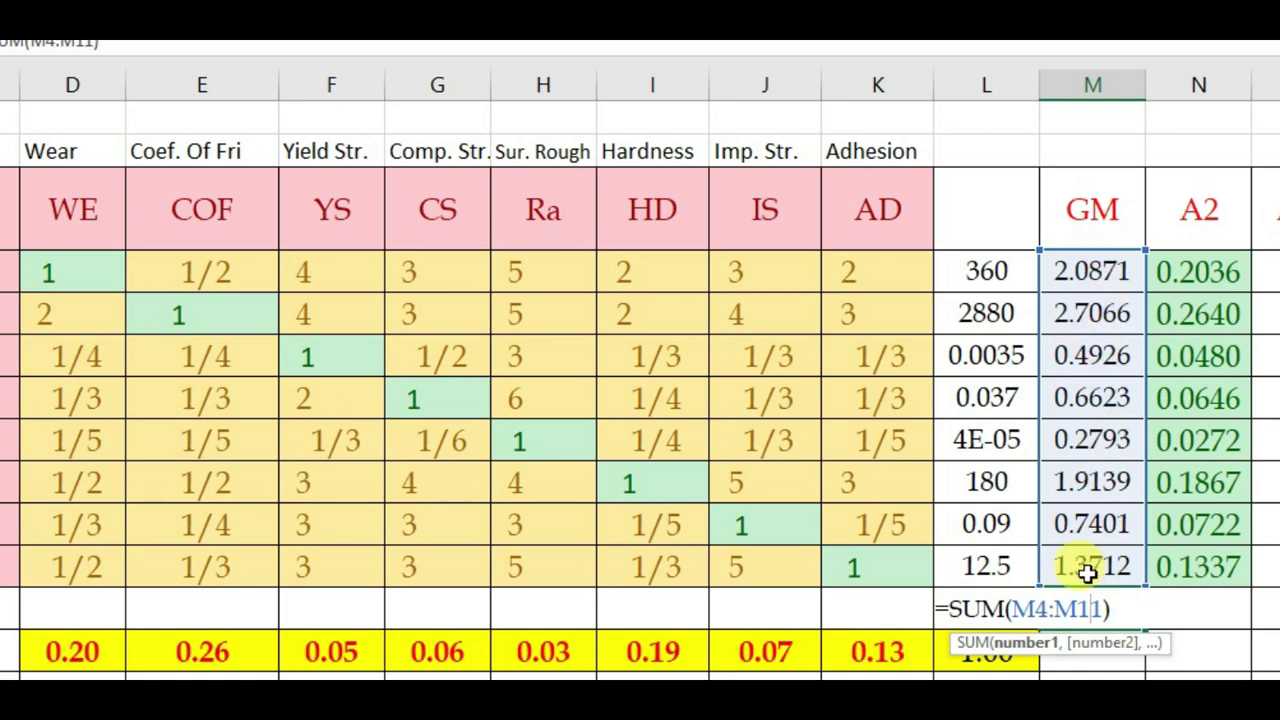
key(Escape)
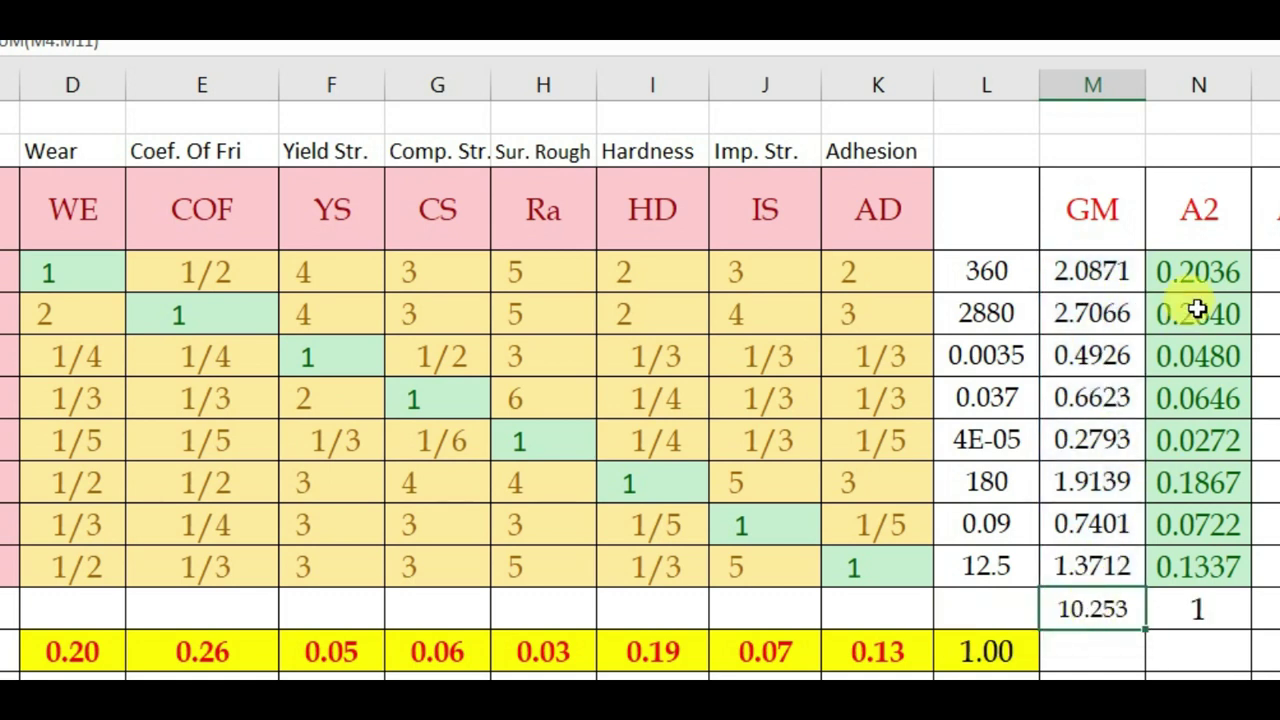
click(1198, 276)
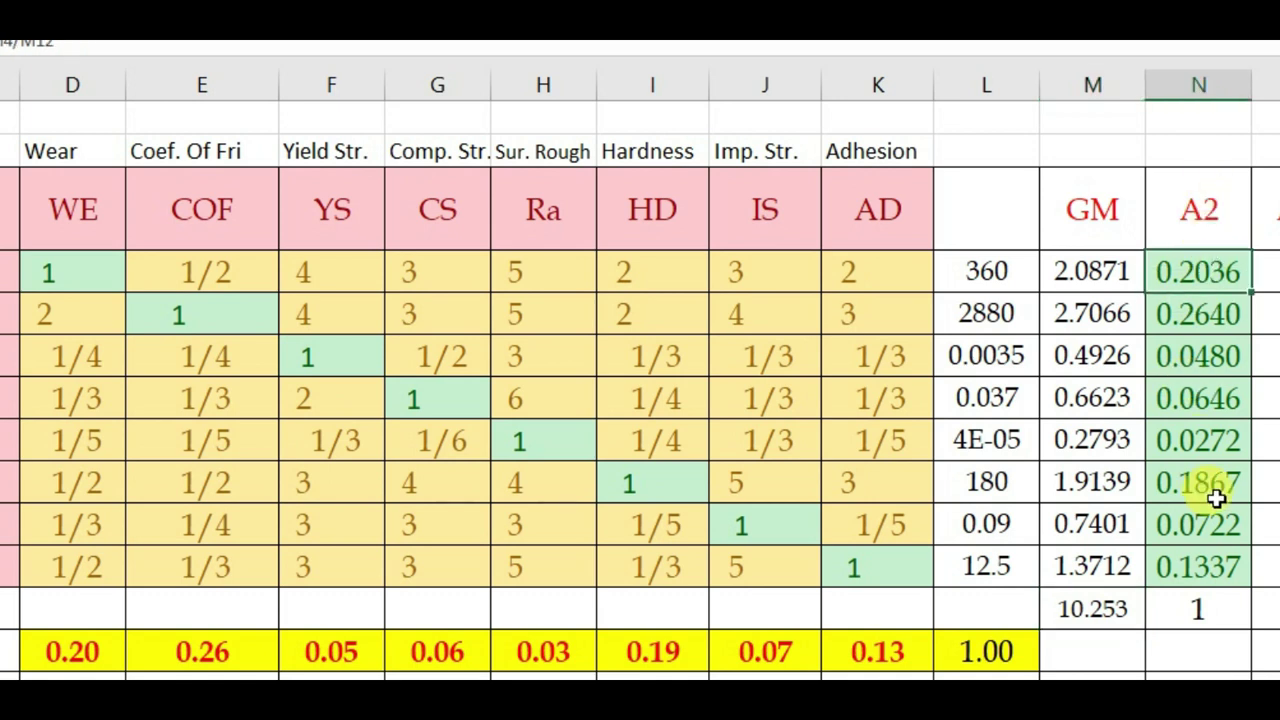
double_click(1187, 276)
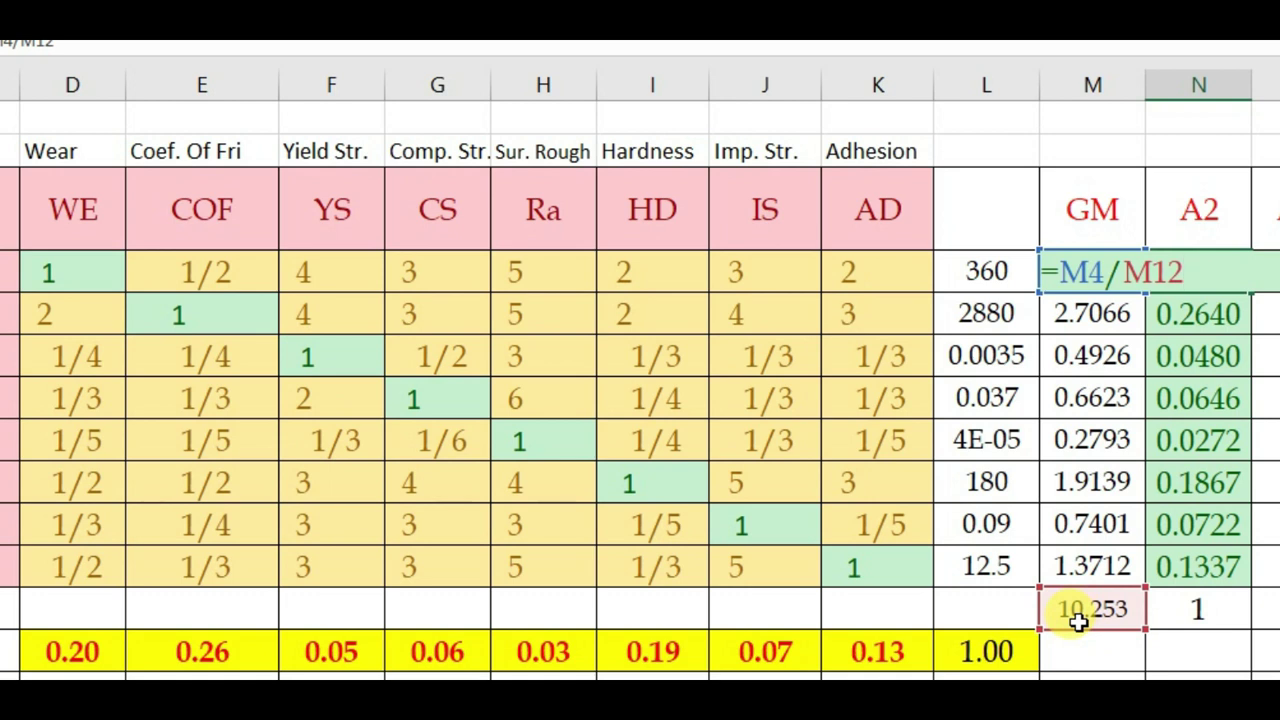
key(Return)
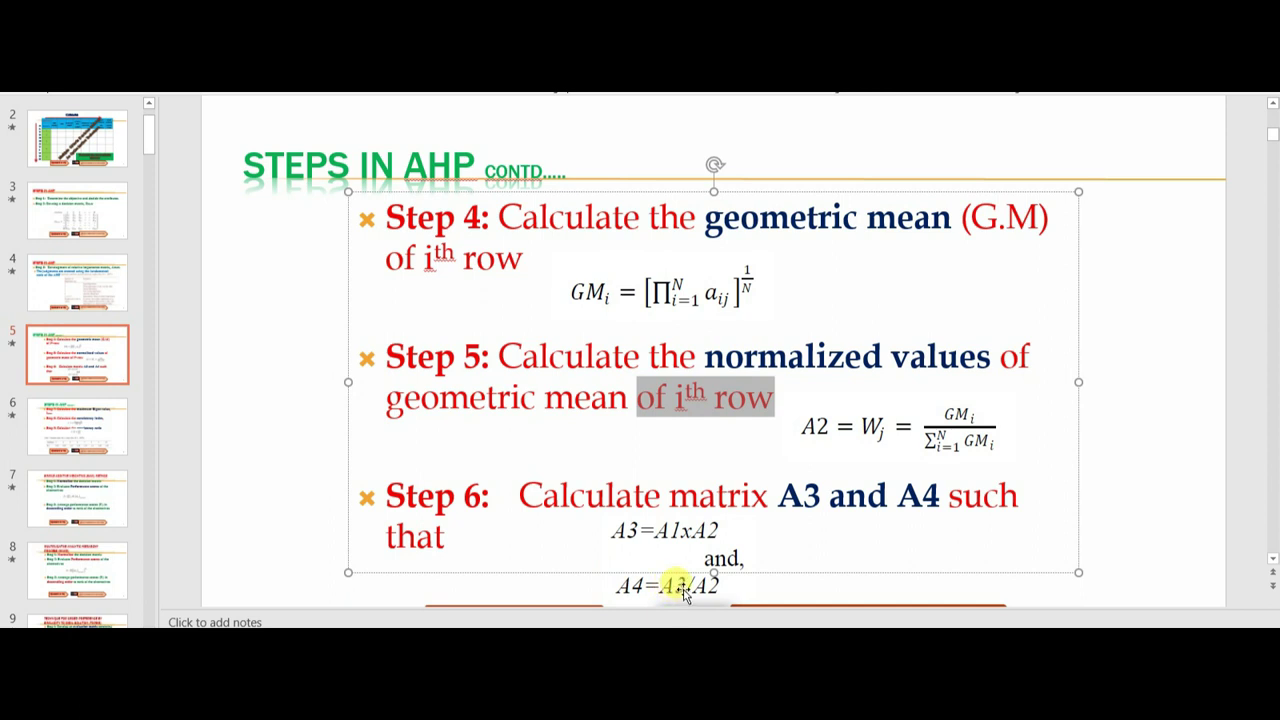
Step: Switch back to the Excel workbook, highlight the pairwise comparison matrix D4:K11 and examine the A3 formula in O4
key(alt+Tab)
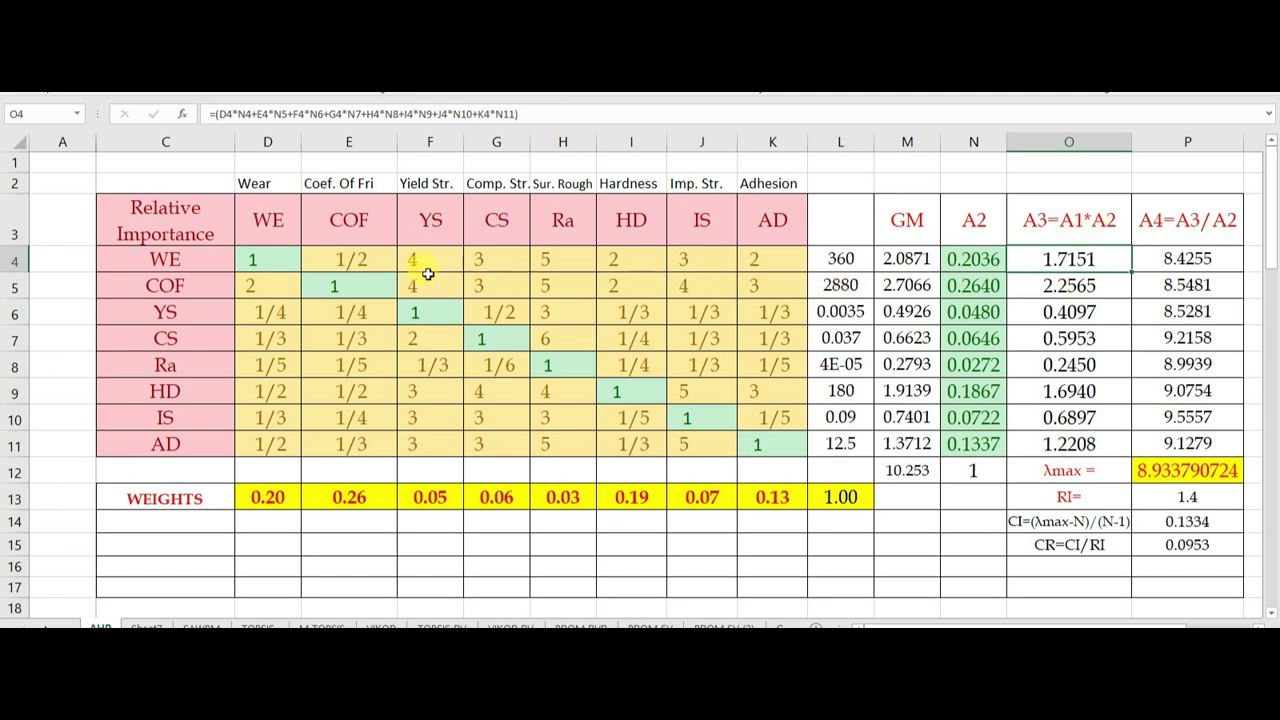
drag(278, 260, 763, 440)
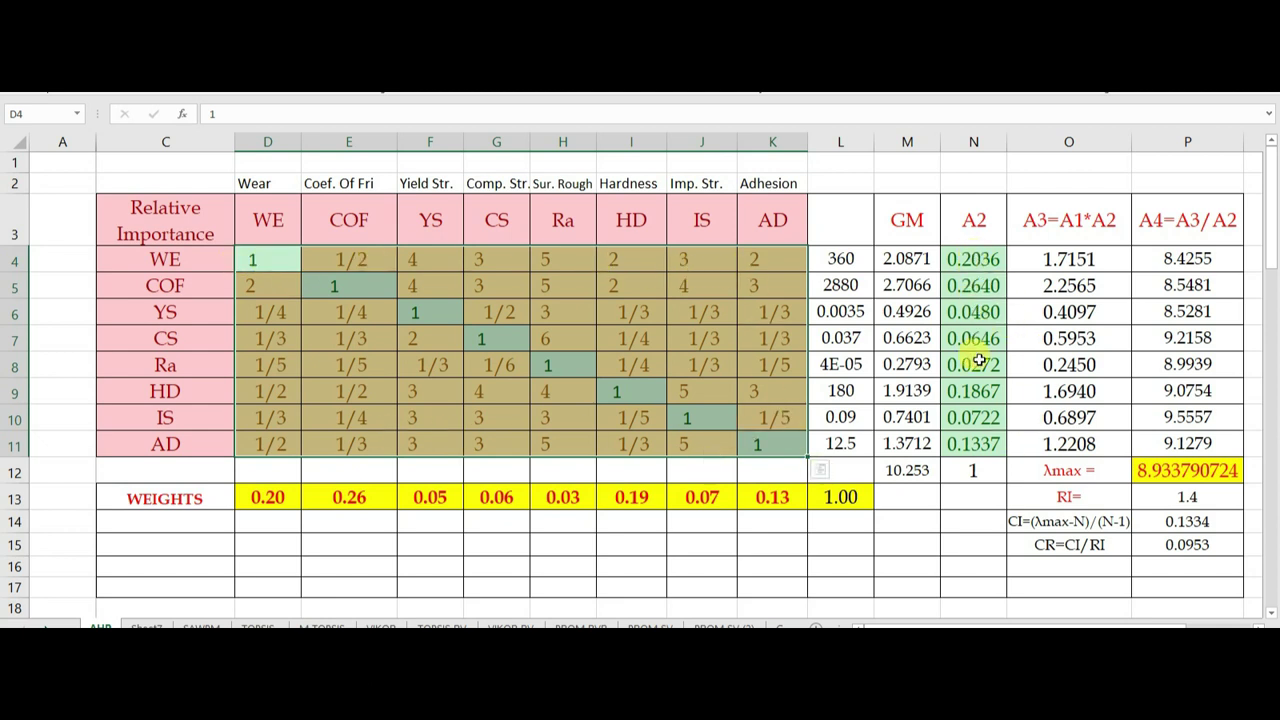
double_click(1066, 259)
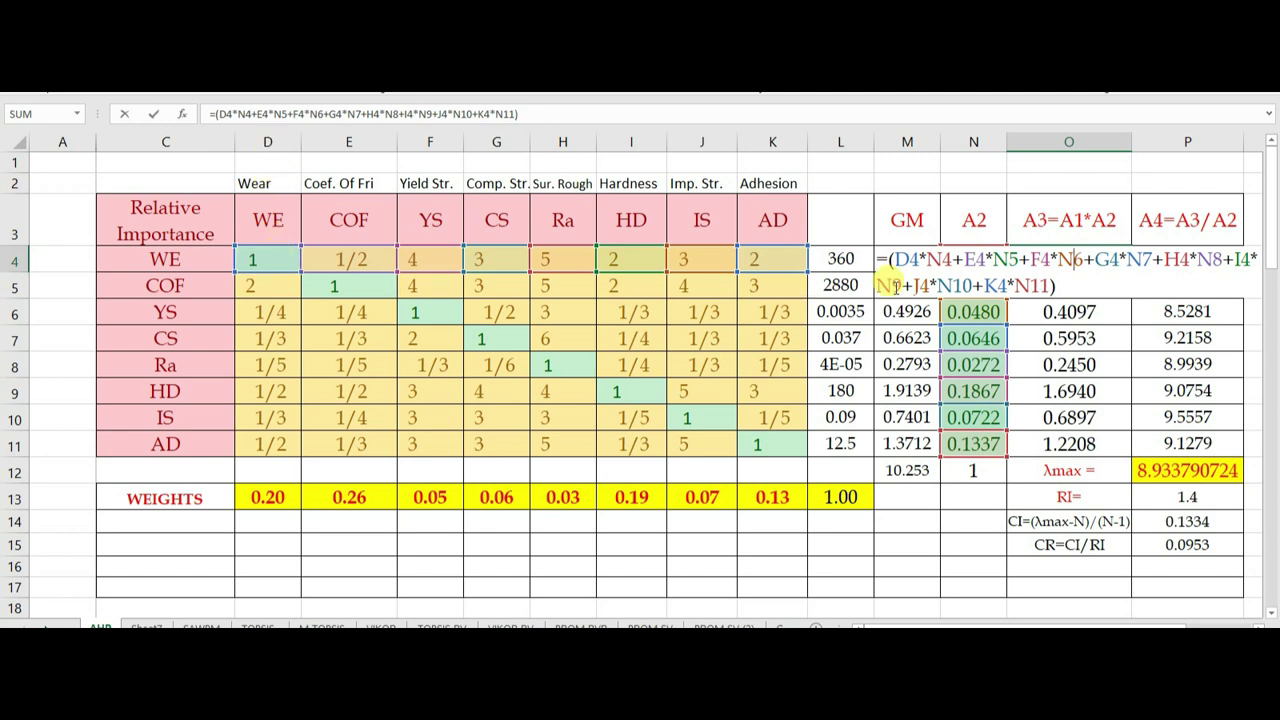
key(ctrl+Return)
Step: Compare the first A2 weights with the WE row entries and inspect the formulas in N4 and O4
click(983, 260)
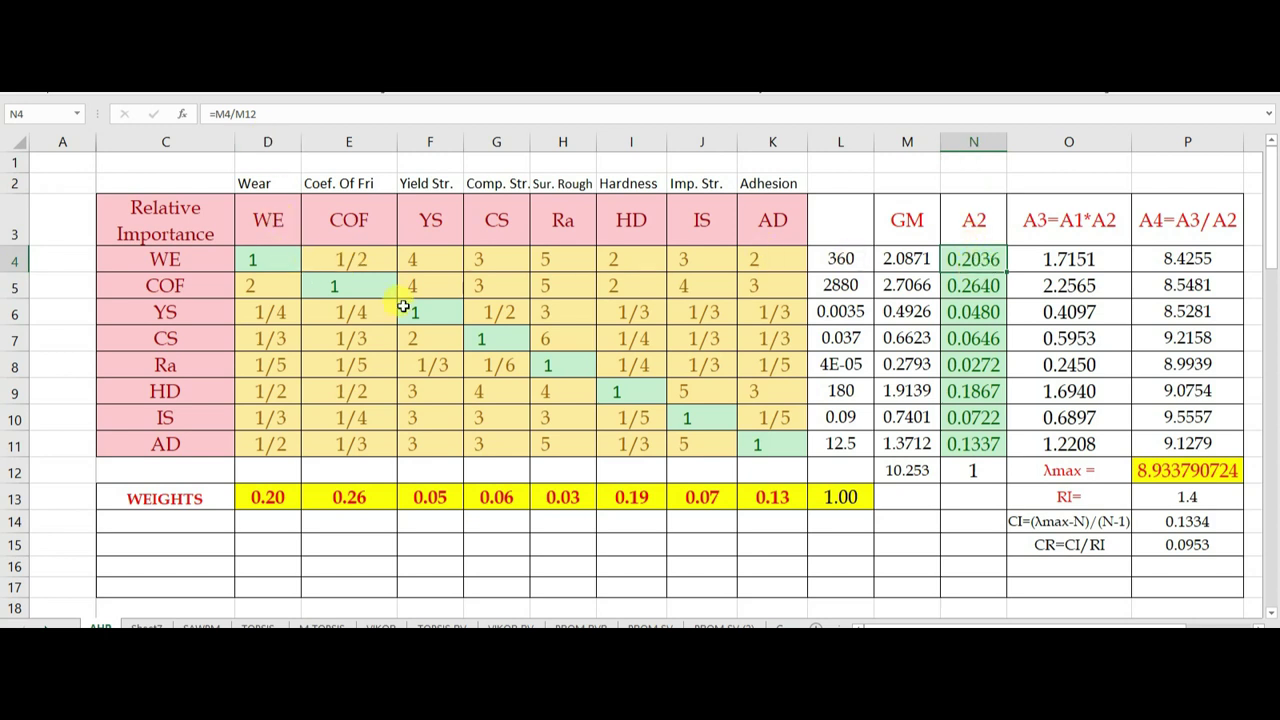
click(355, 256)
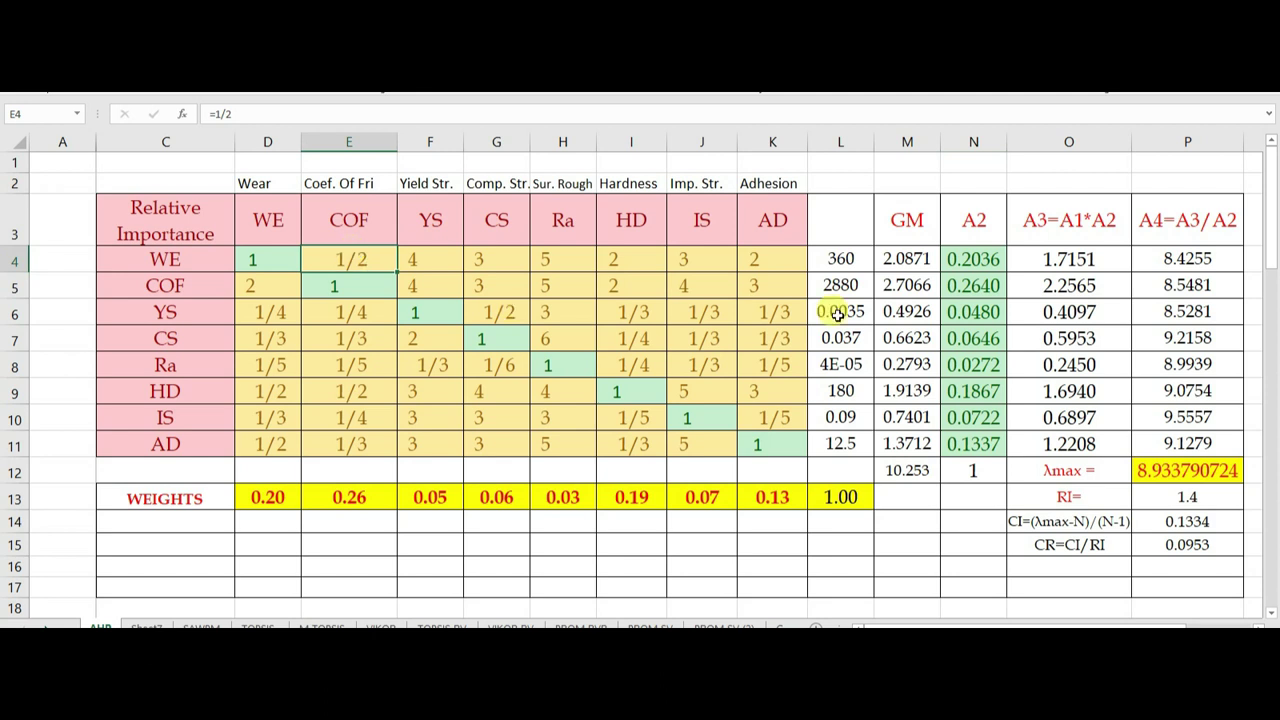
click(987, 285)
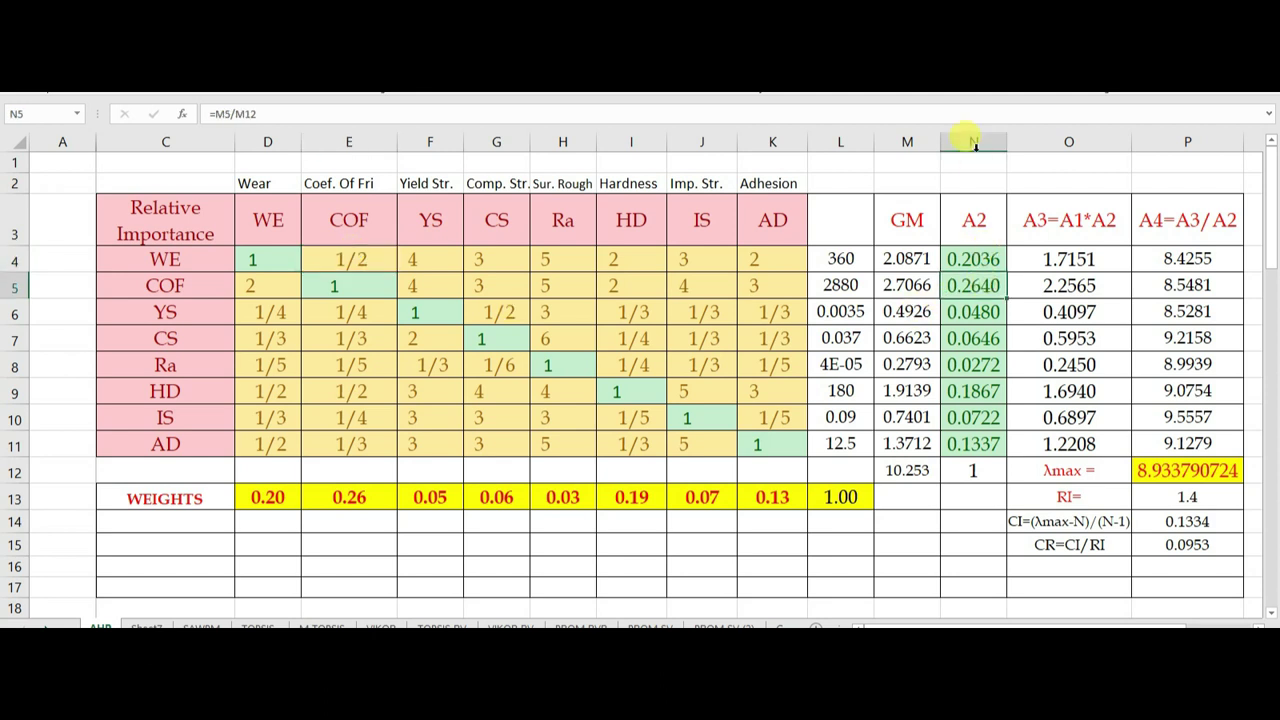
double_click(986, 262)
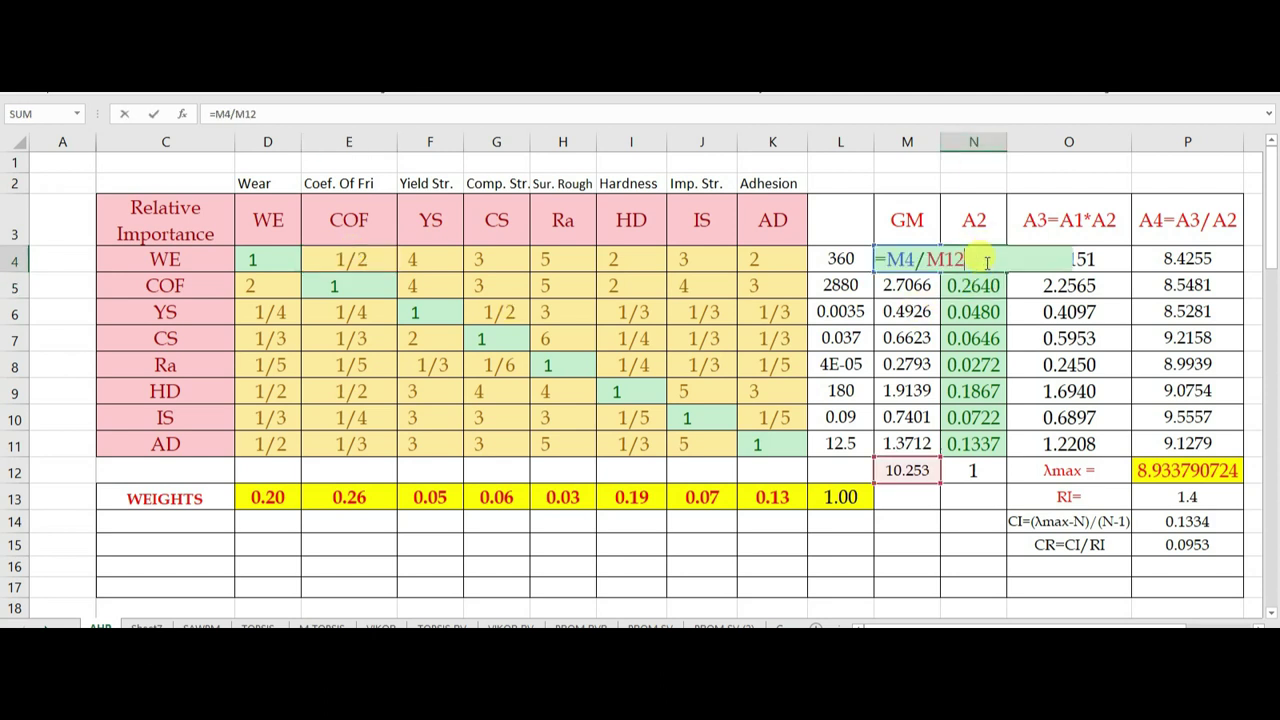
key(Escape)
double_click(1084, 262)
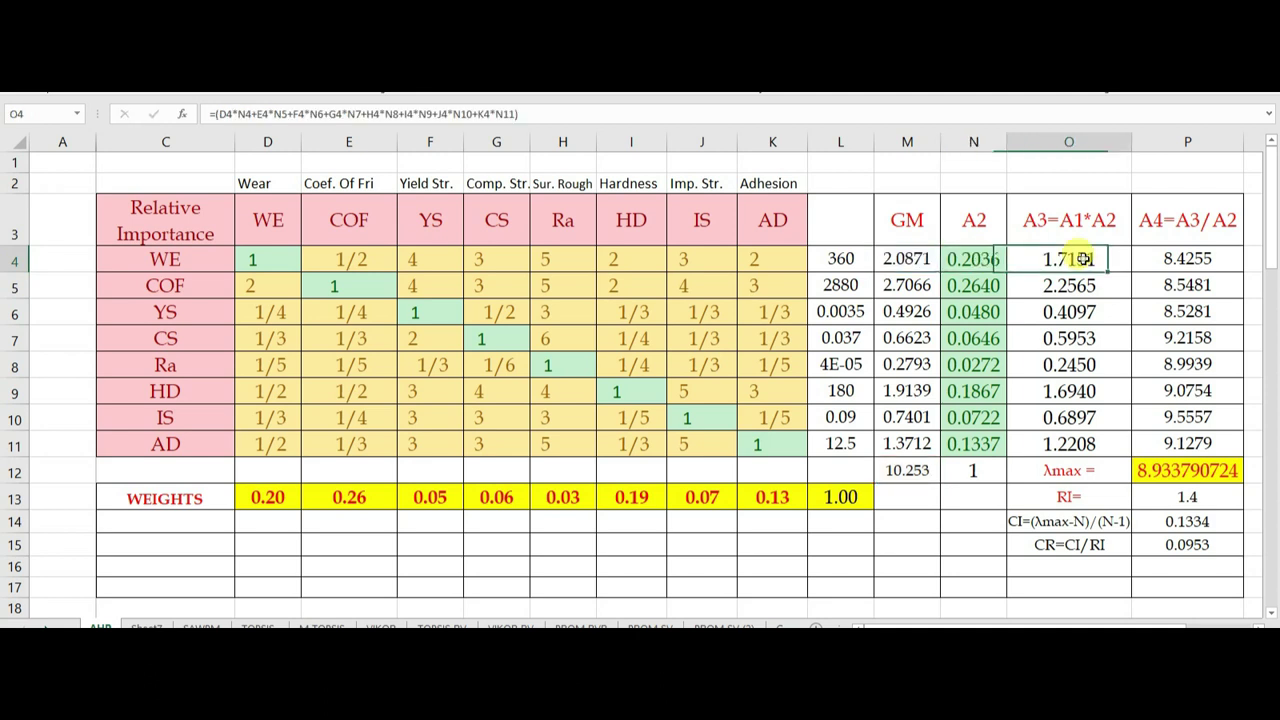
click(221, 115)
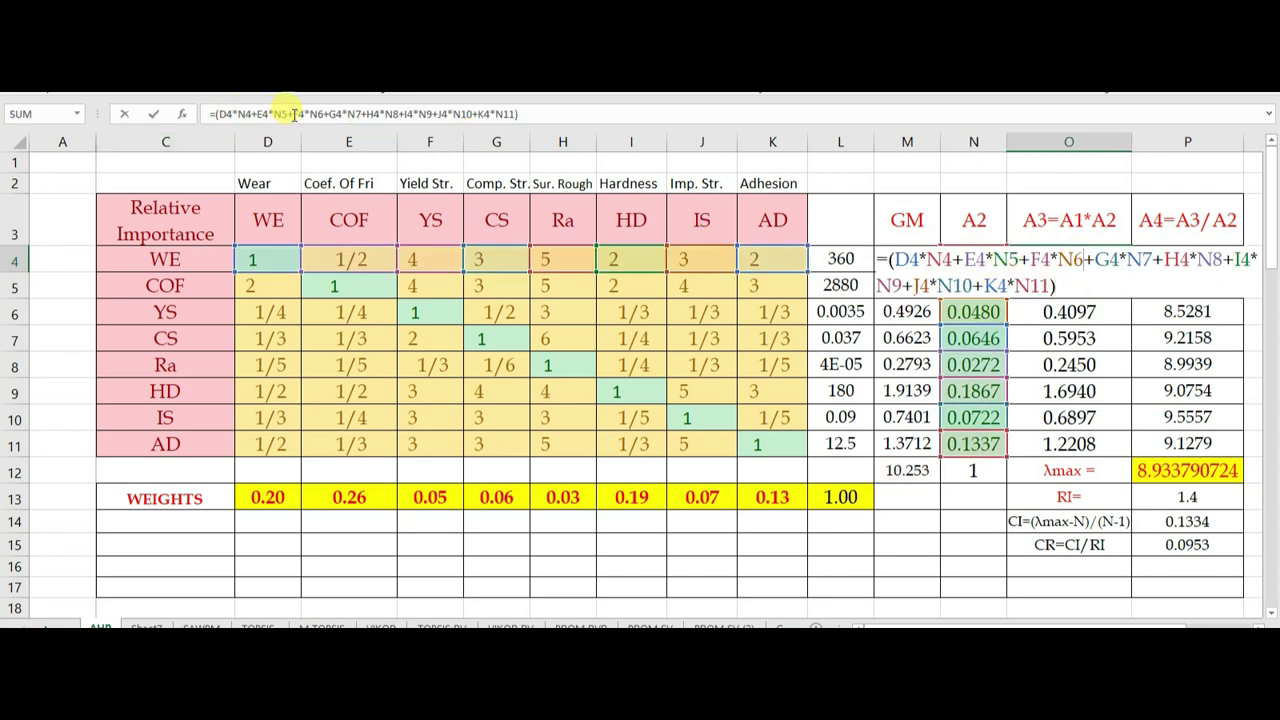
key(Escape)
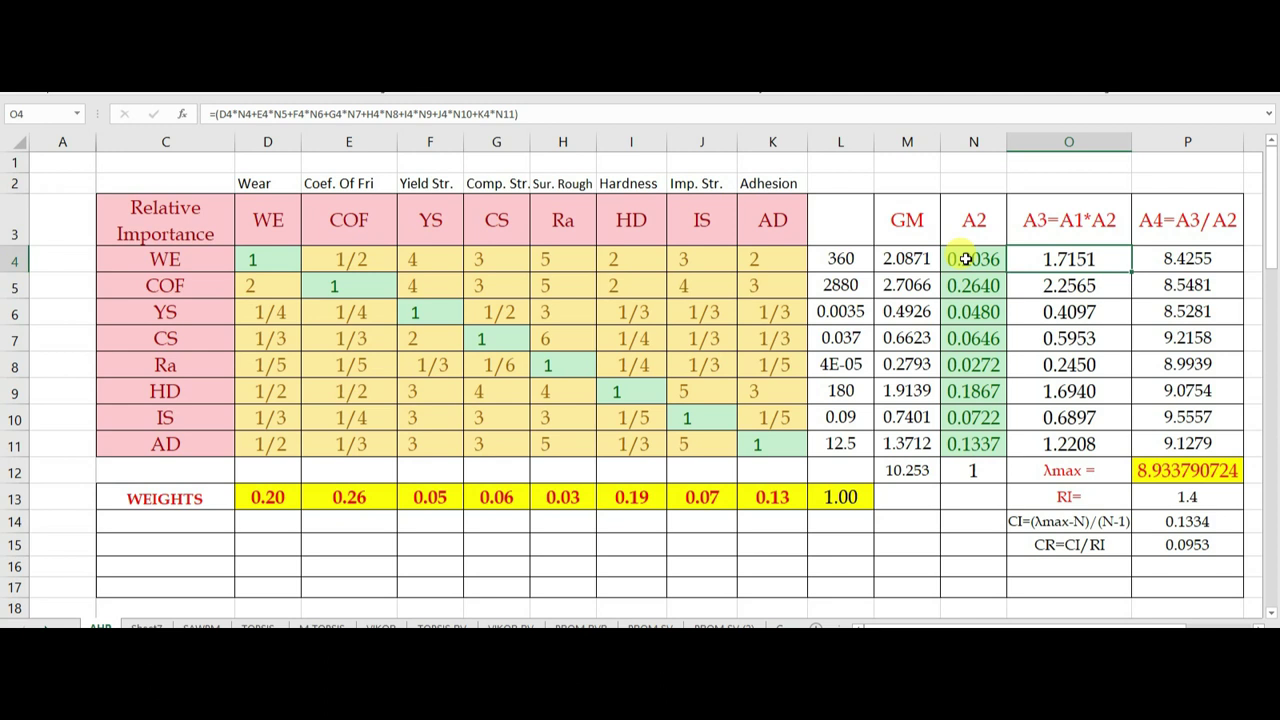
Step: Trace the first three products of the WE row and A2 weights, and review the complete A3 formula in O4
click(268, 263)
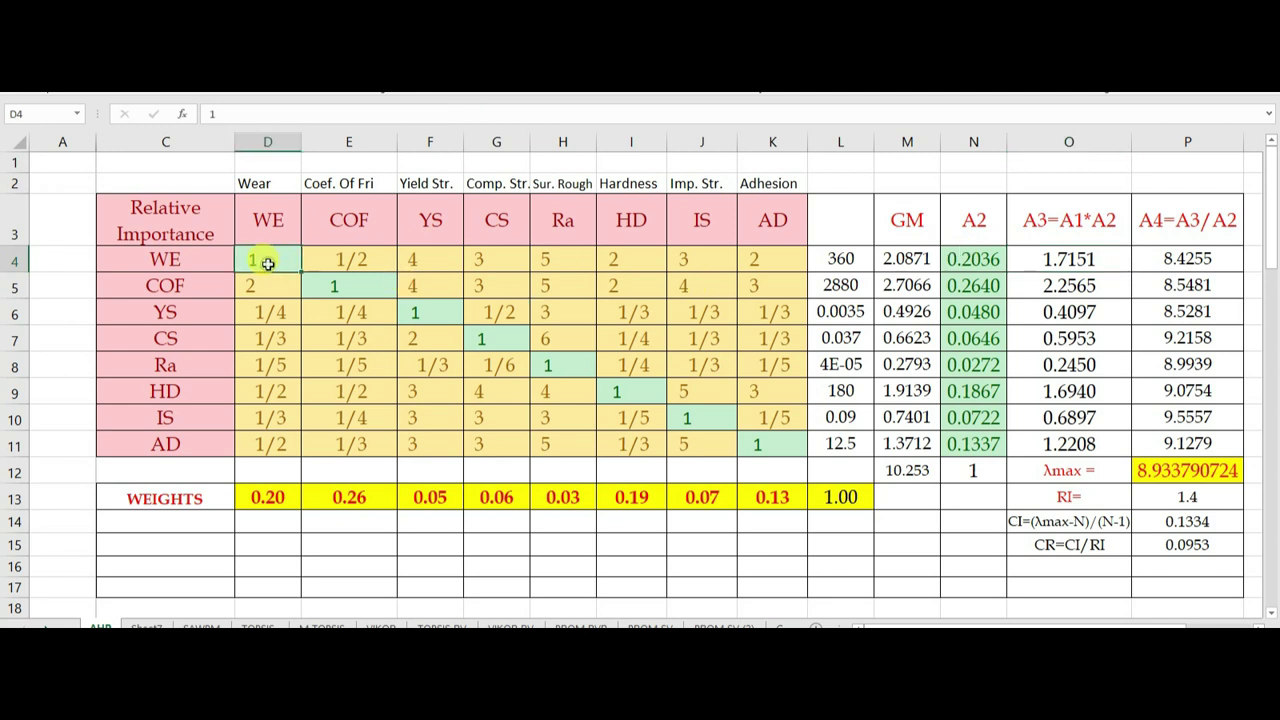
click(971, 259)
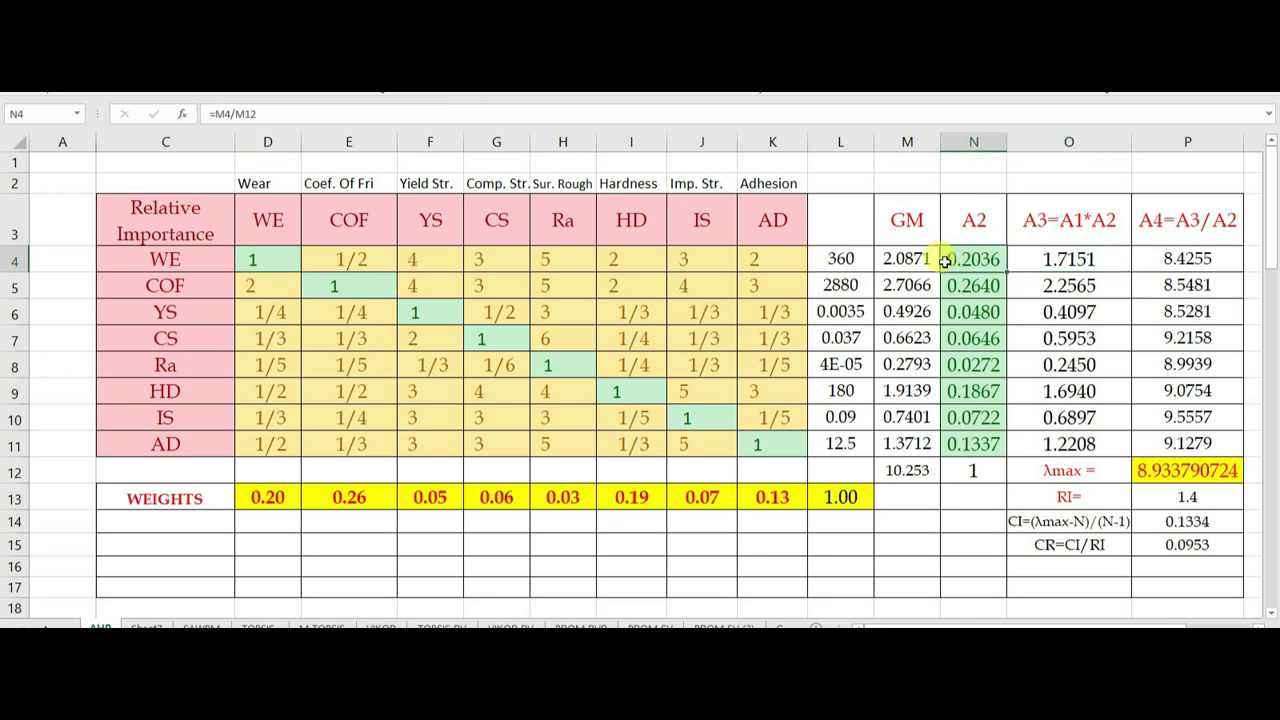
click(372, 264)
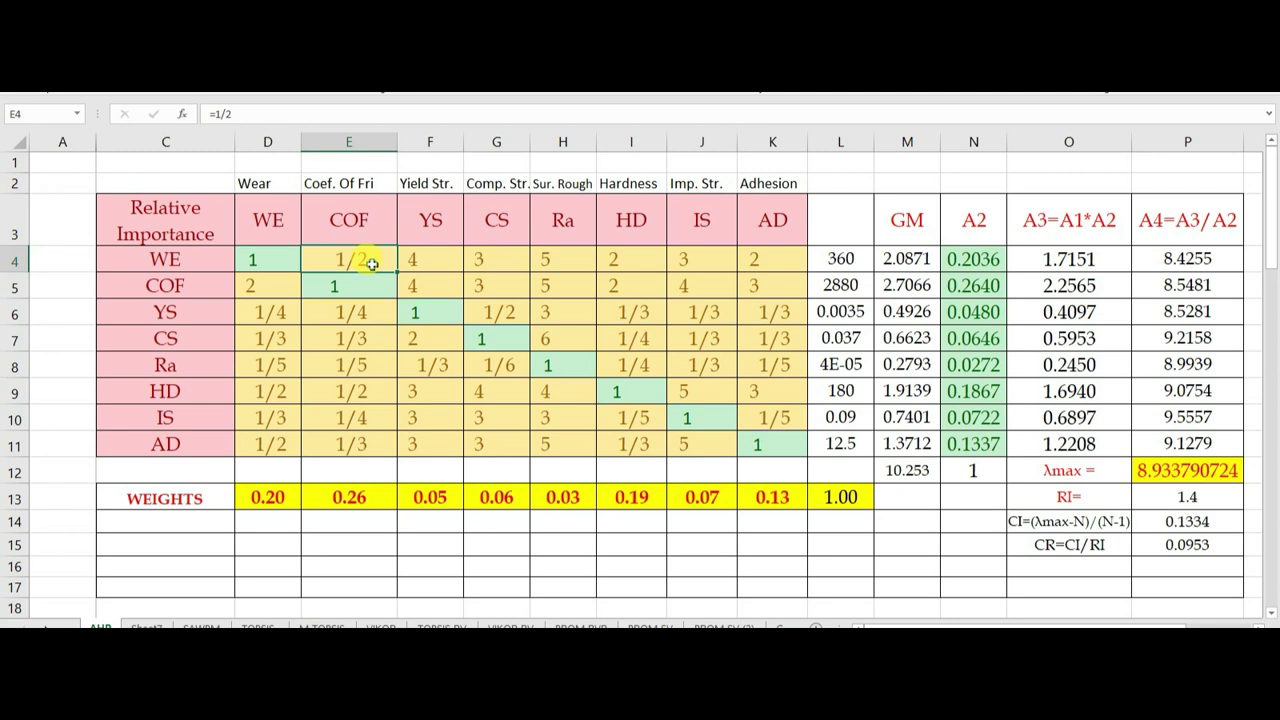
click(959, 286)
click(434, 268)
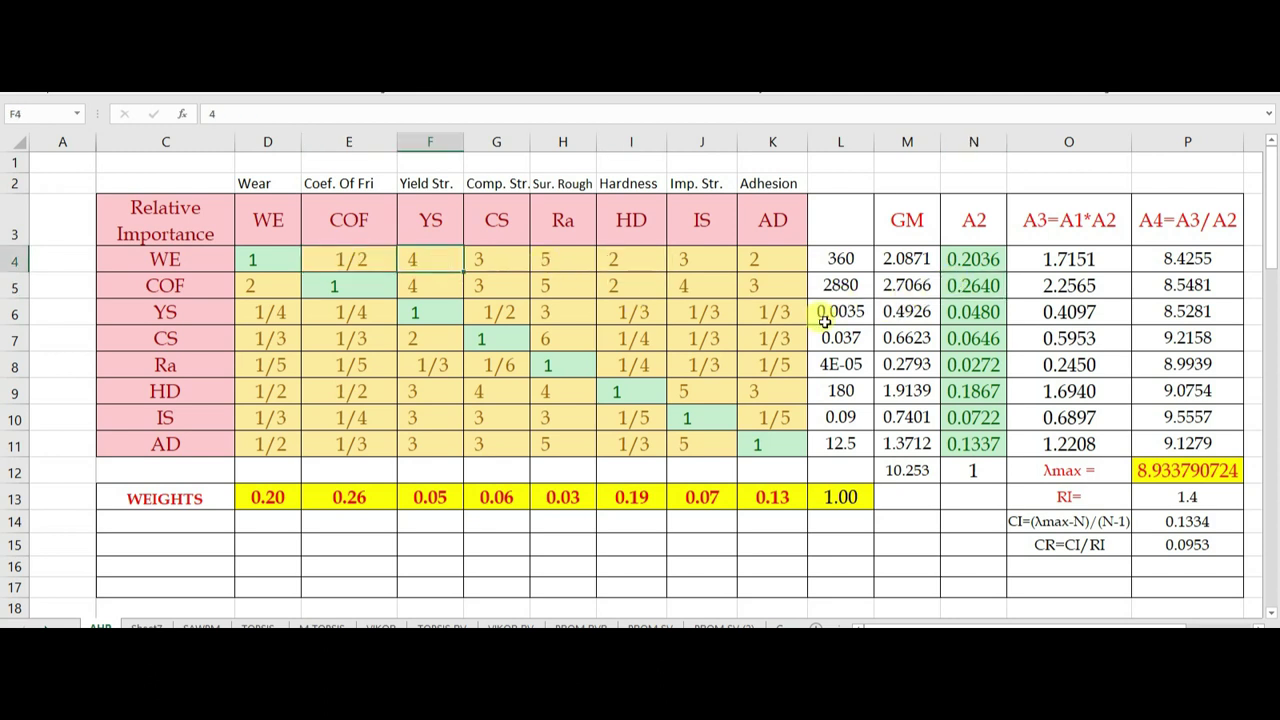
click(970, 311)
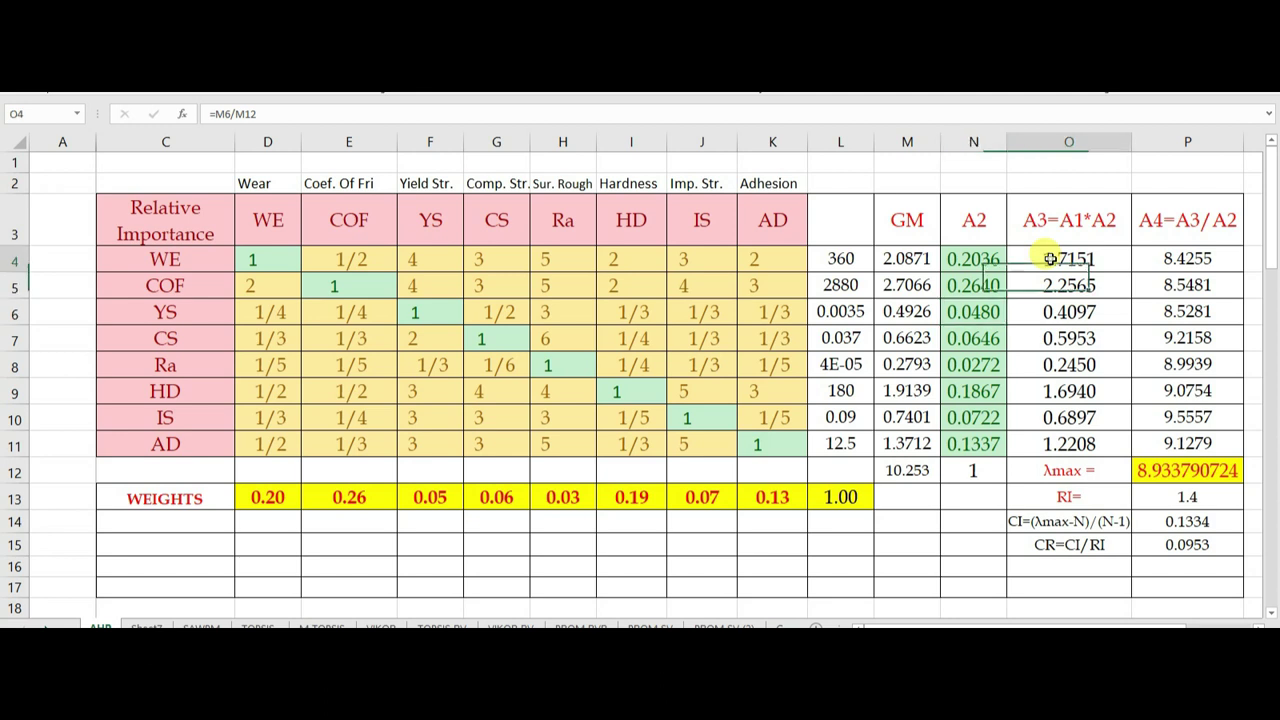
double_click(1050, 259)
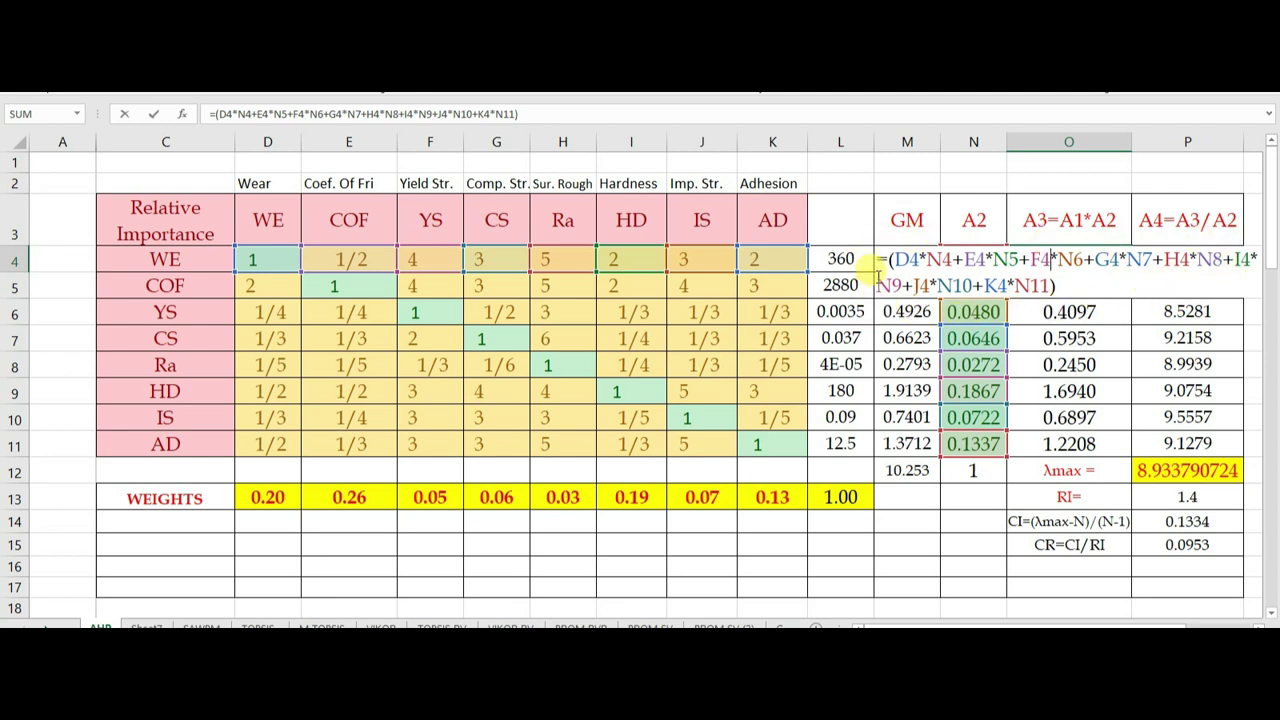
key(Escape)
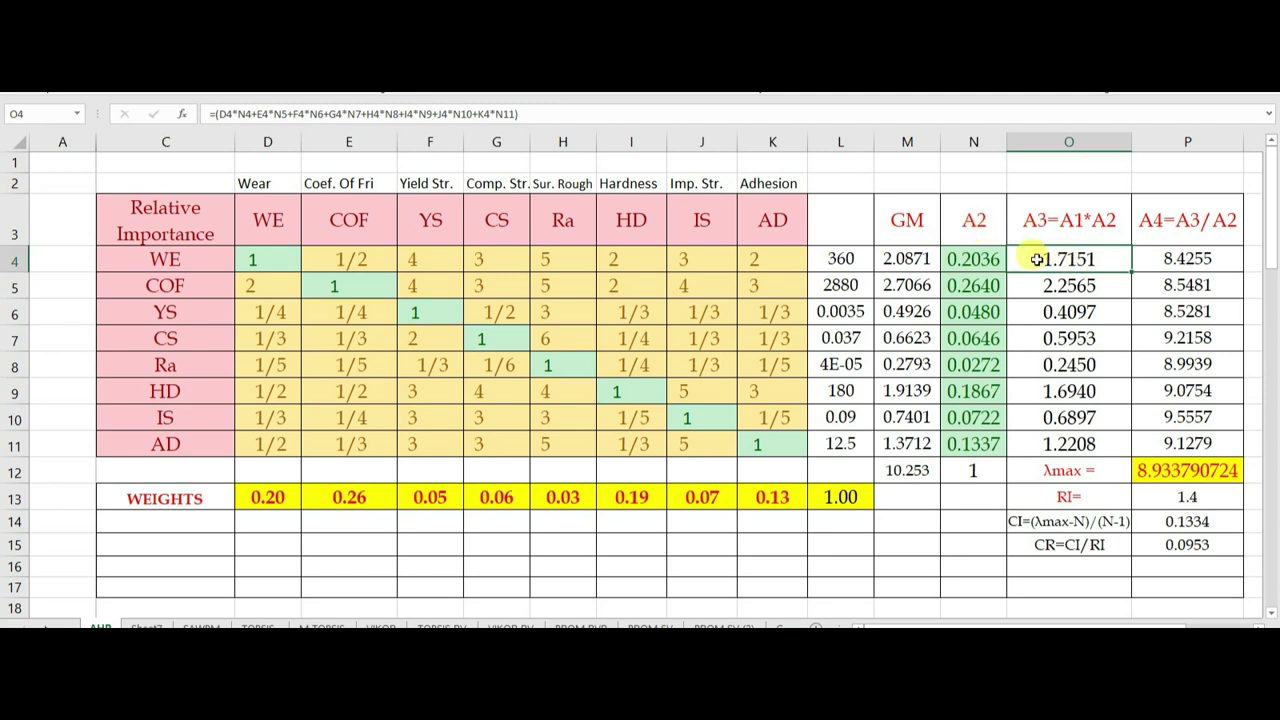
Step: Consult the PowerPoint slide on AHP steps 7 to 9 and examine the λmax formula in P12 of the Excel workbook
key(alt+Tab)
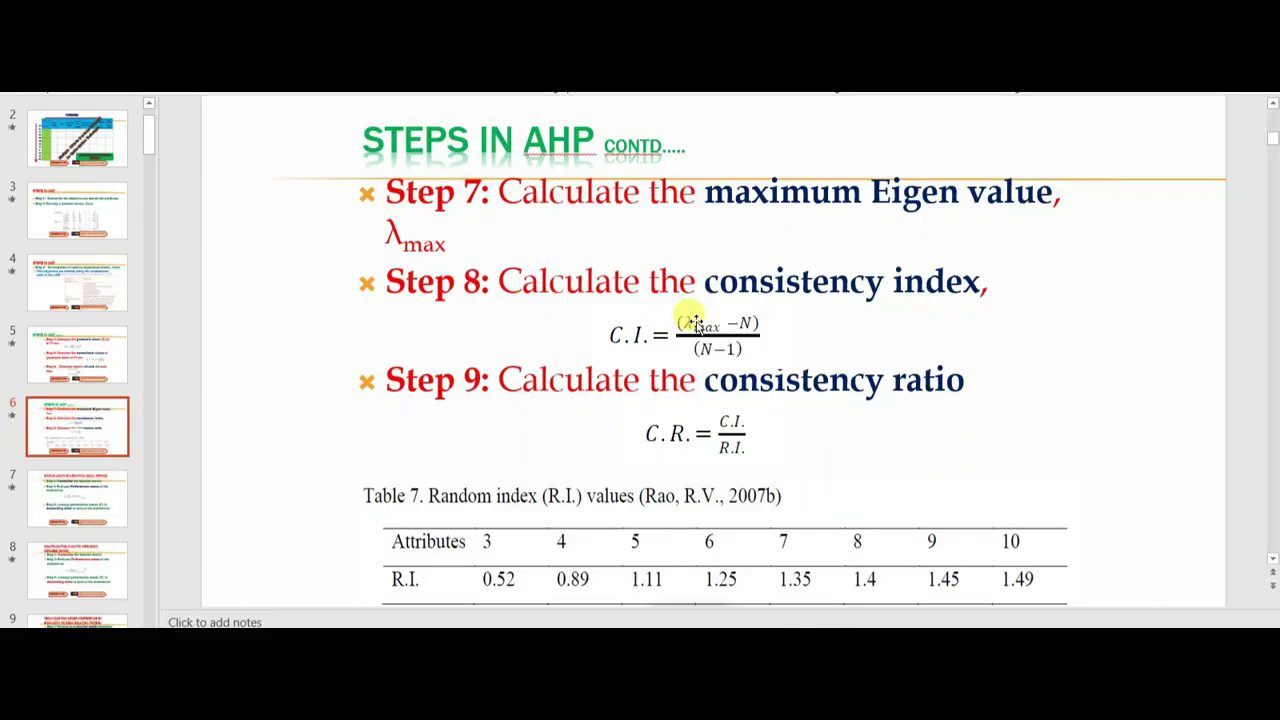
key(alt+Tab)
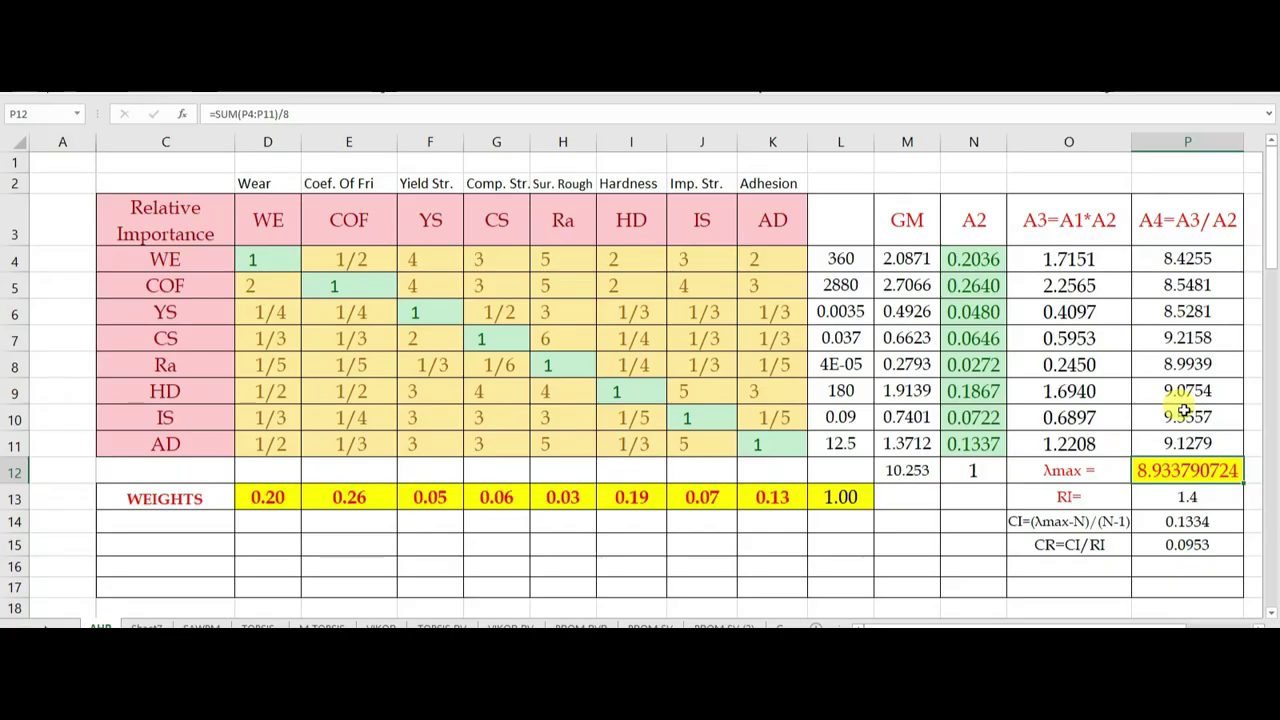
click(1100, 470)
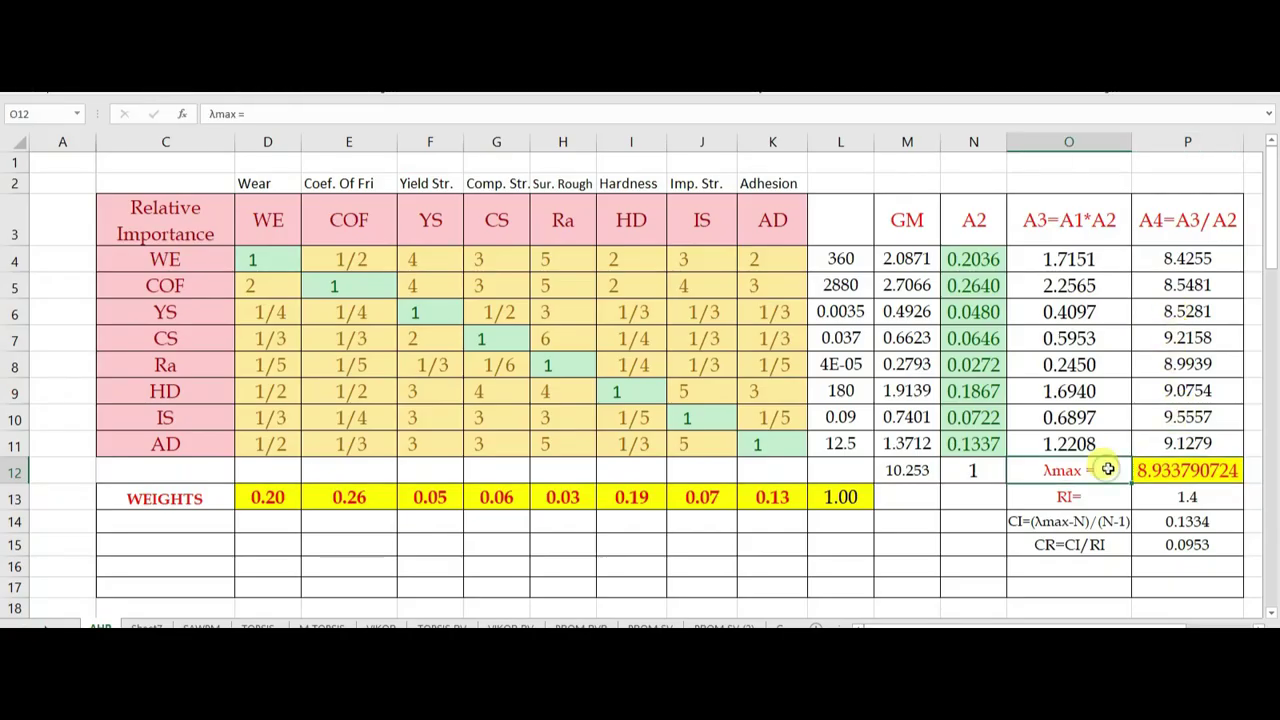
double_click(1170, 472)
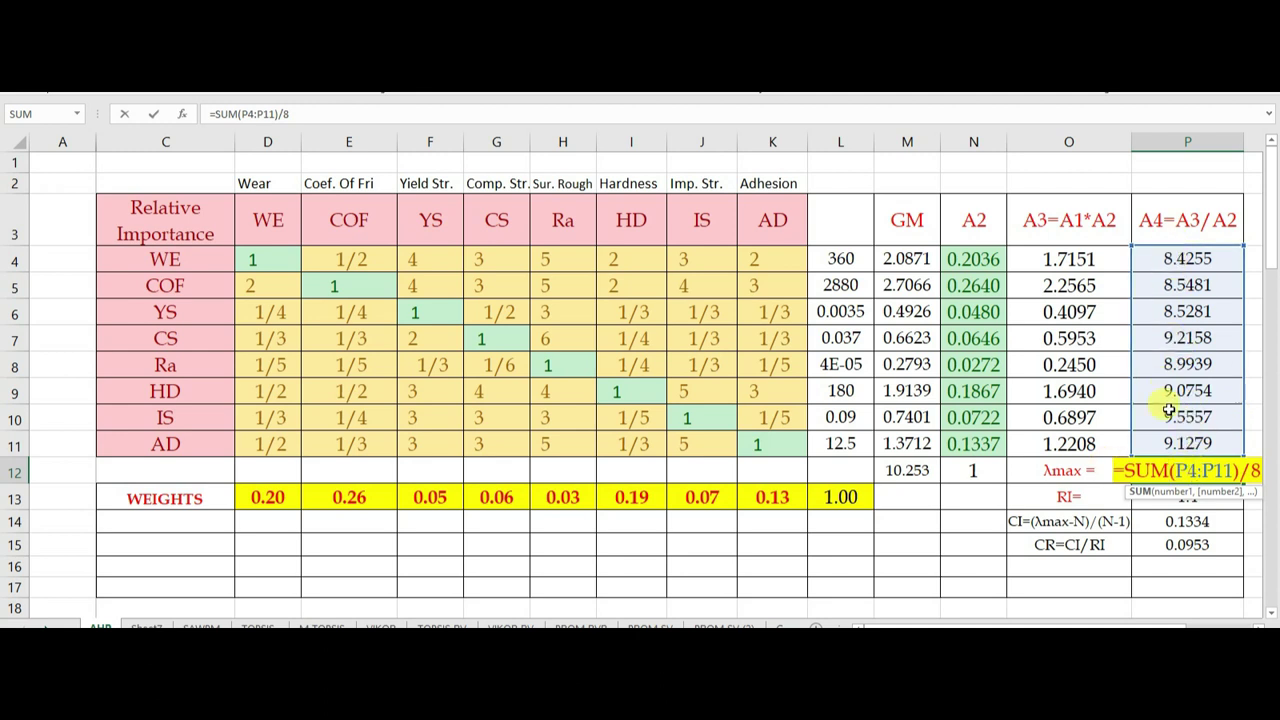
key(alt+Tab)
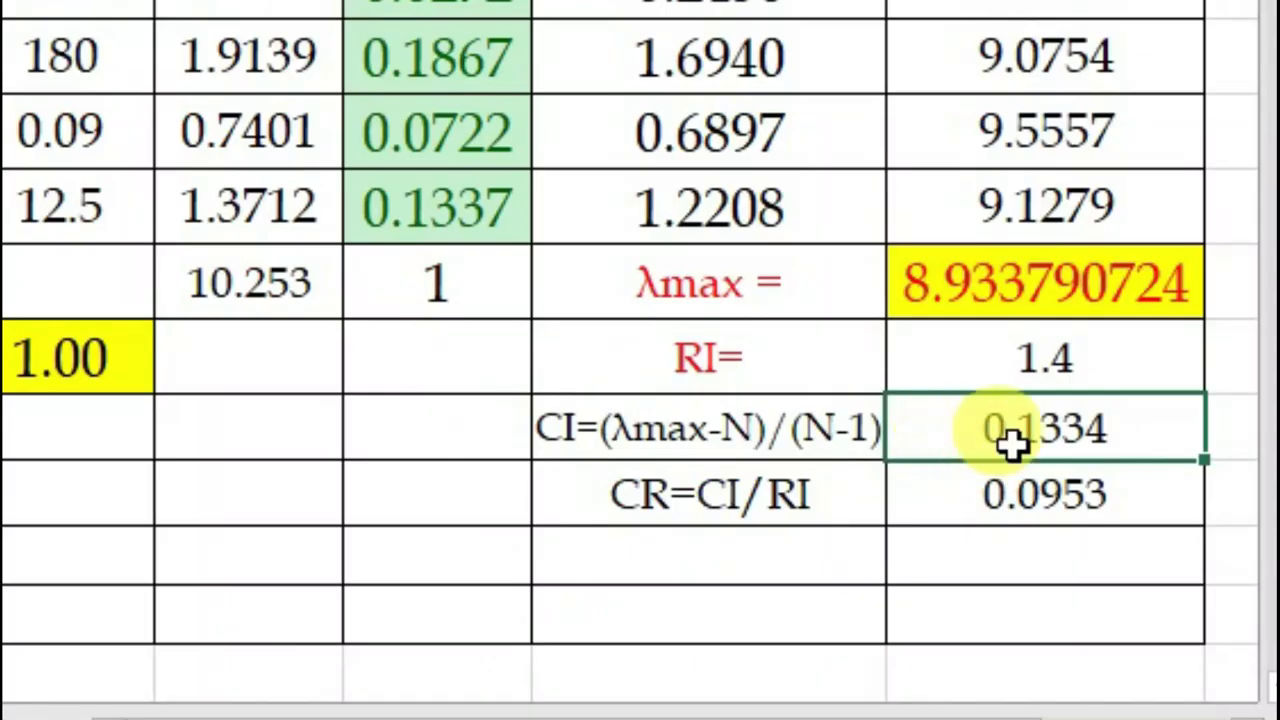
Step: Examine the formulas for the consistency index CI in P14 and the consistency ratio CR in P15
double_click(1003, 432)
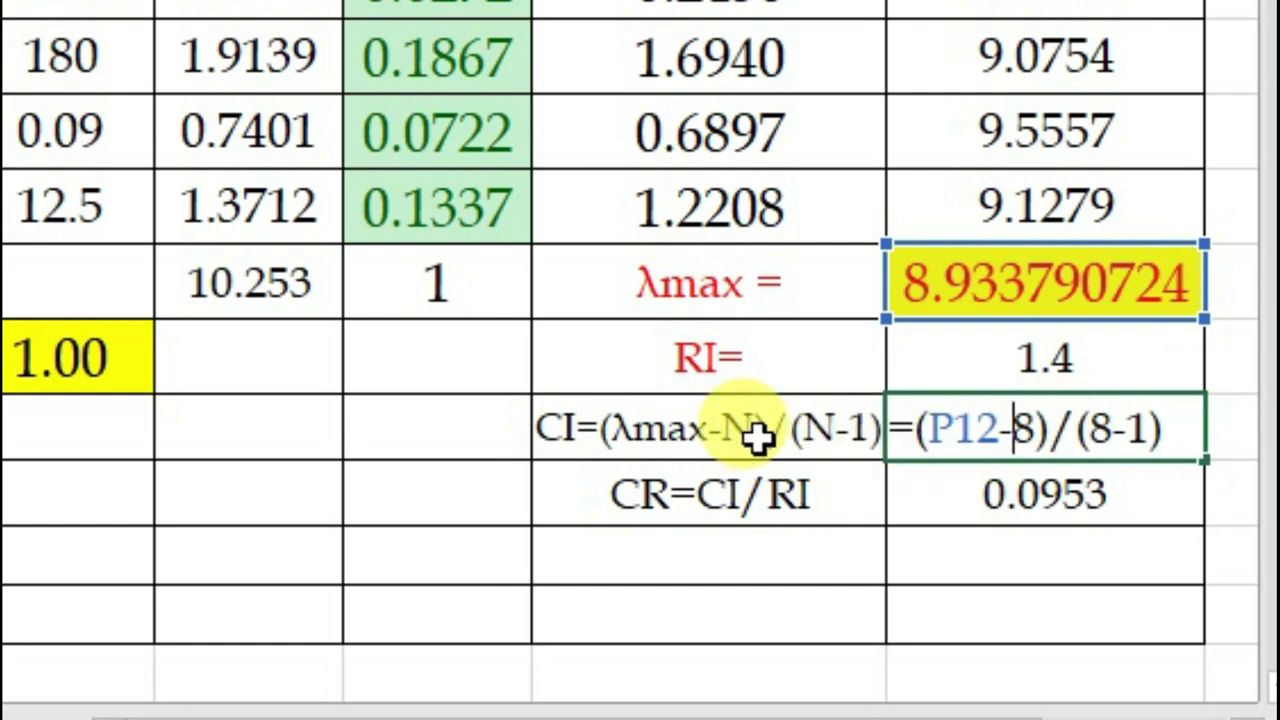
key(Escape)
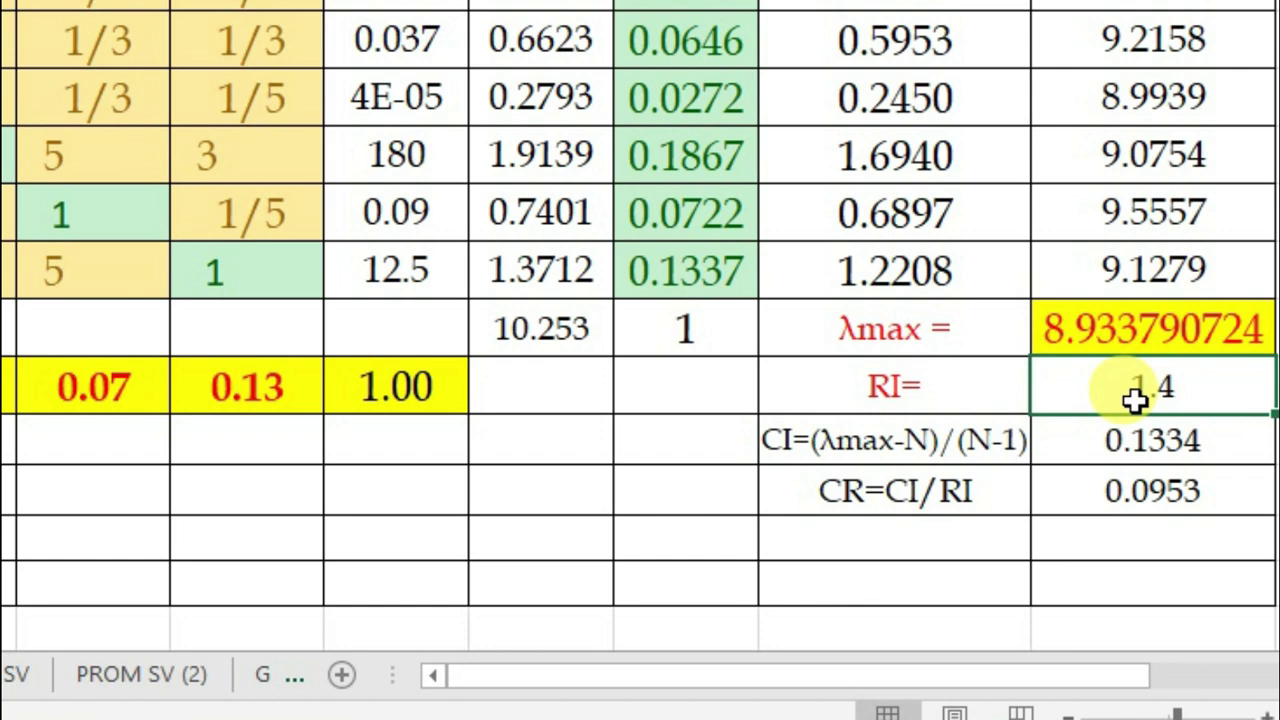
click(1144, 492)
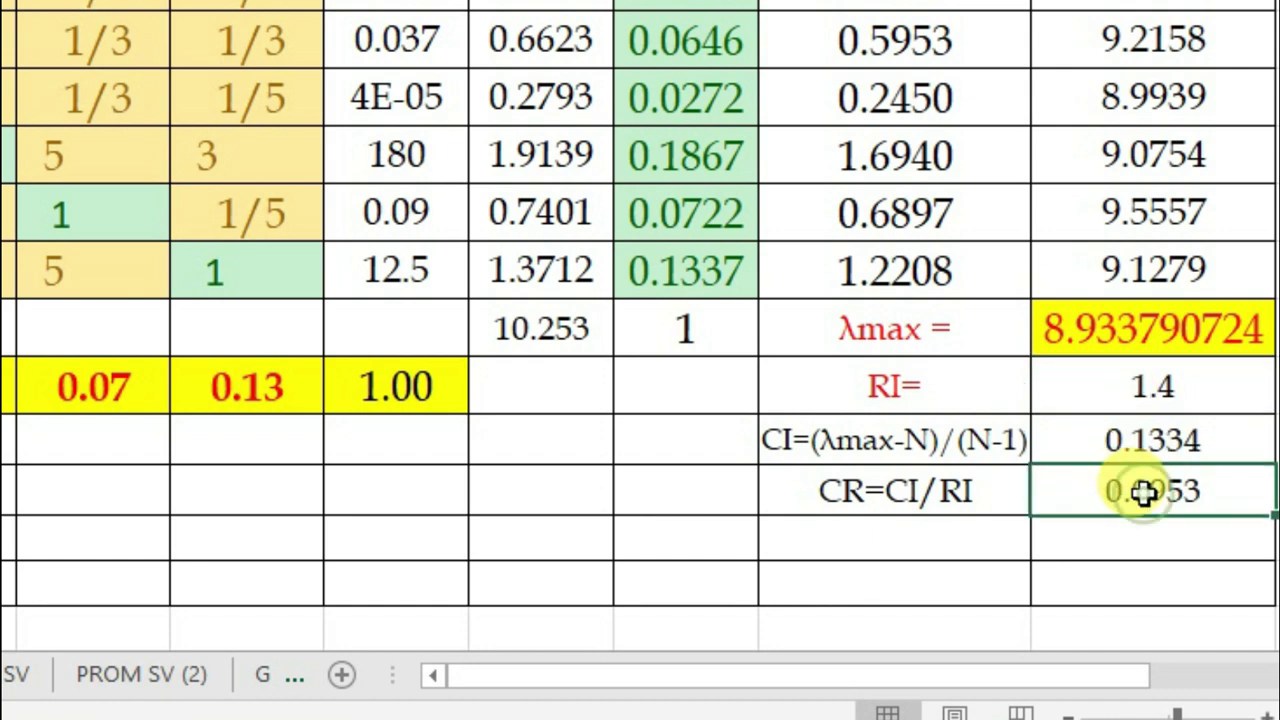
double_click(1144, 492)
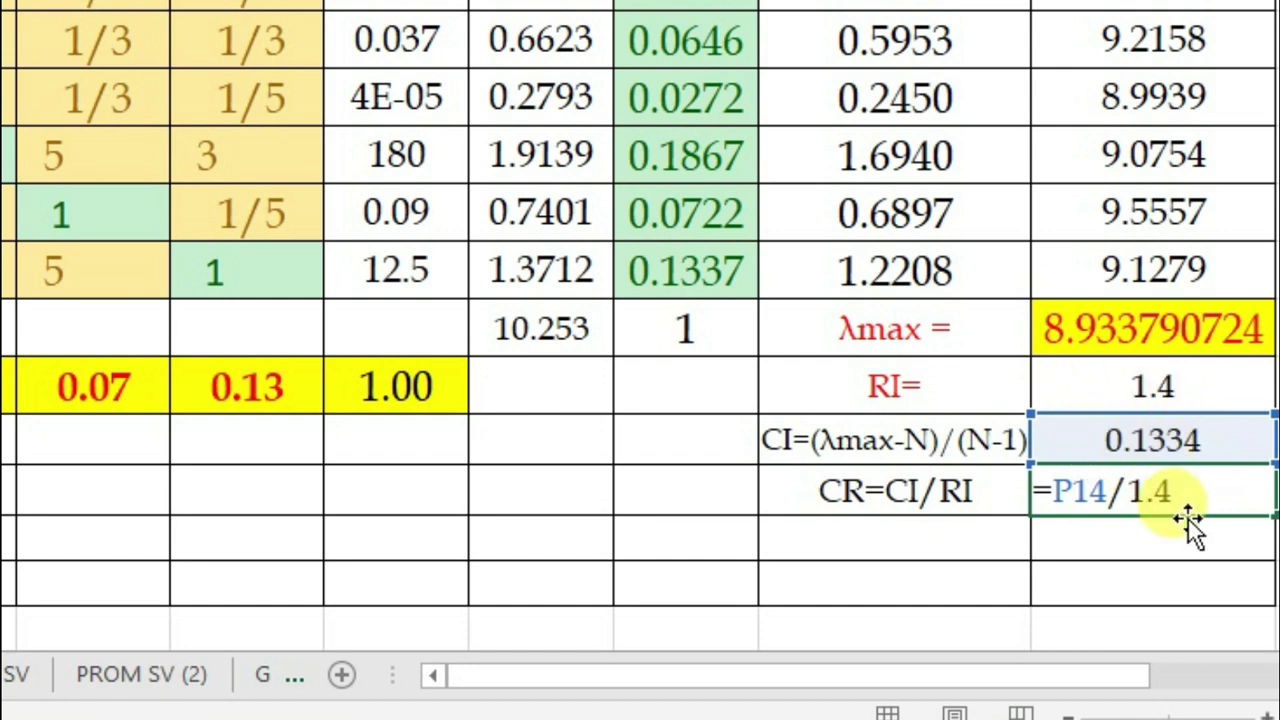
key(BackSpace)
key(BackSpace)
key(BackSpace)
key(BackSpace)
key(BackSpace)
key(BackSpace)
key(BackSpace)
key(BackSpace)
key(Escape)
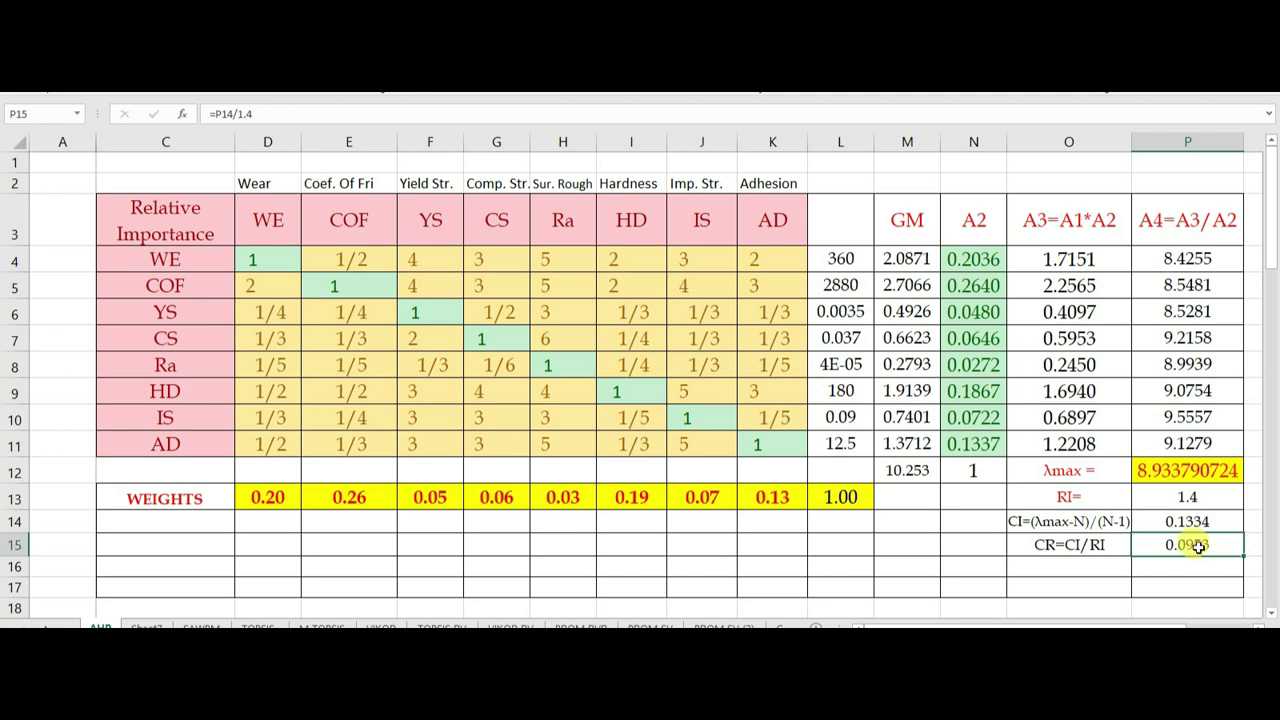
Step: Highlight the pairwise comparison matrix D4:K11 and the A2 weights N4:N11 for review
drag(258, 262, 779, 452)
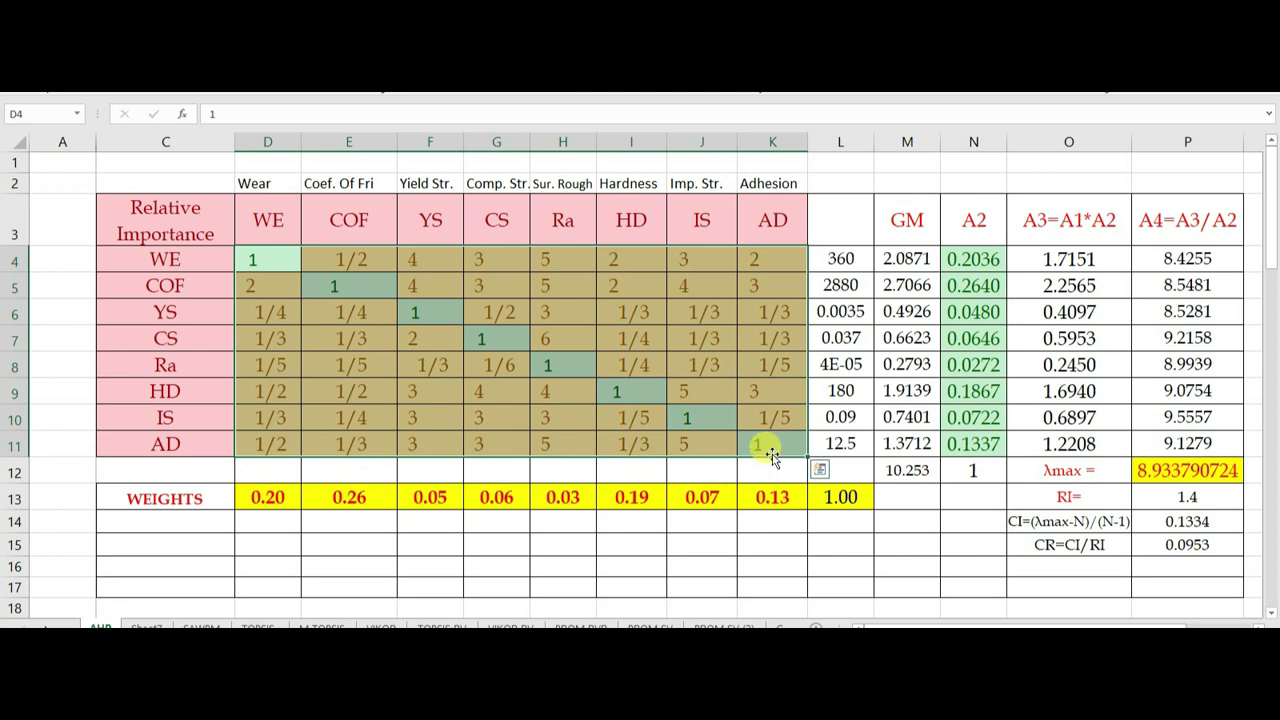
click(645, 393)
drag(975, 257, 957, 441)
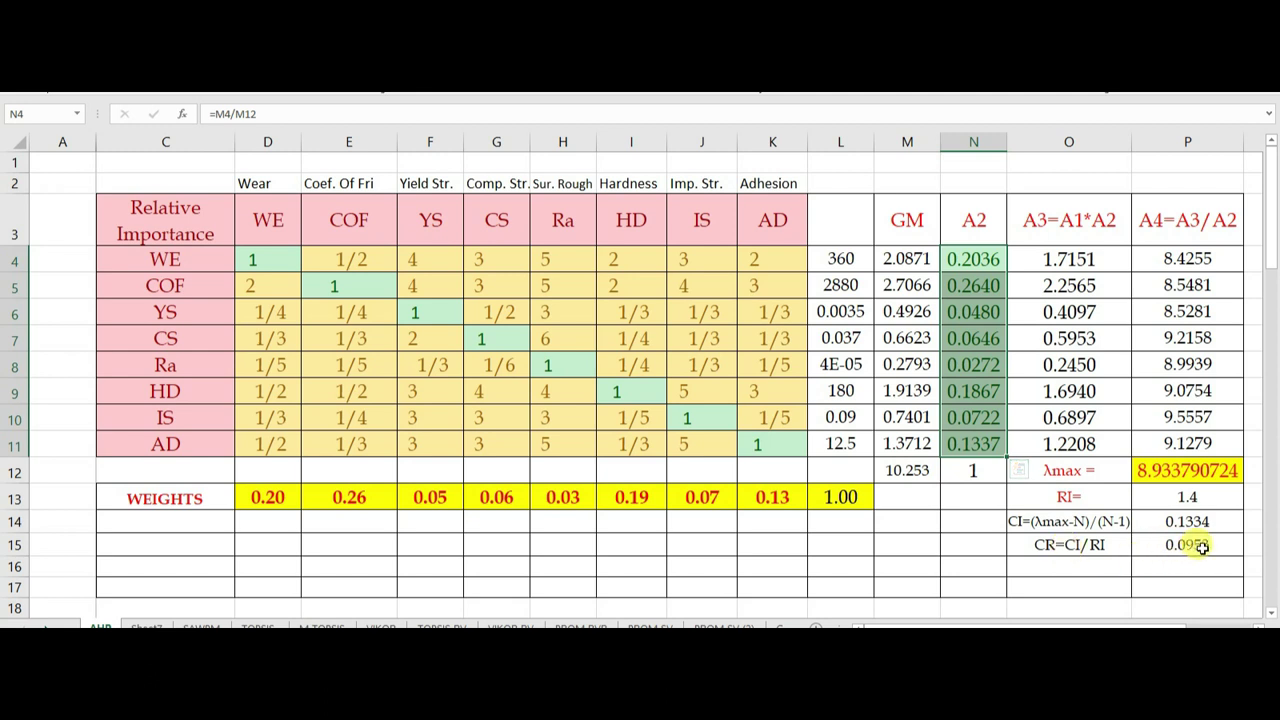
click(973, 444)
drag(975, 259, 979, 438)
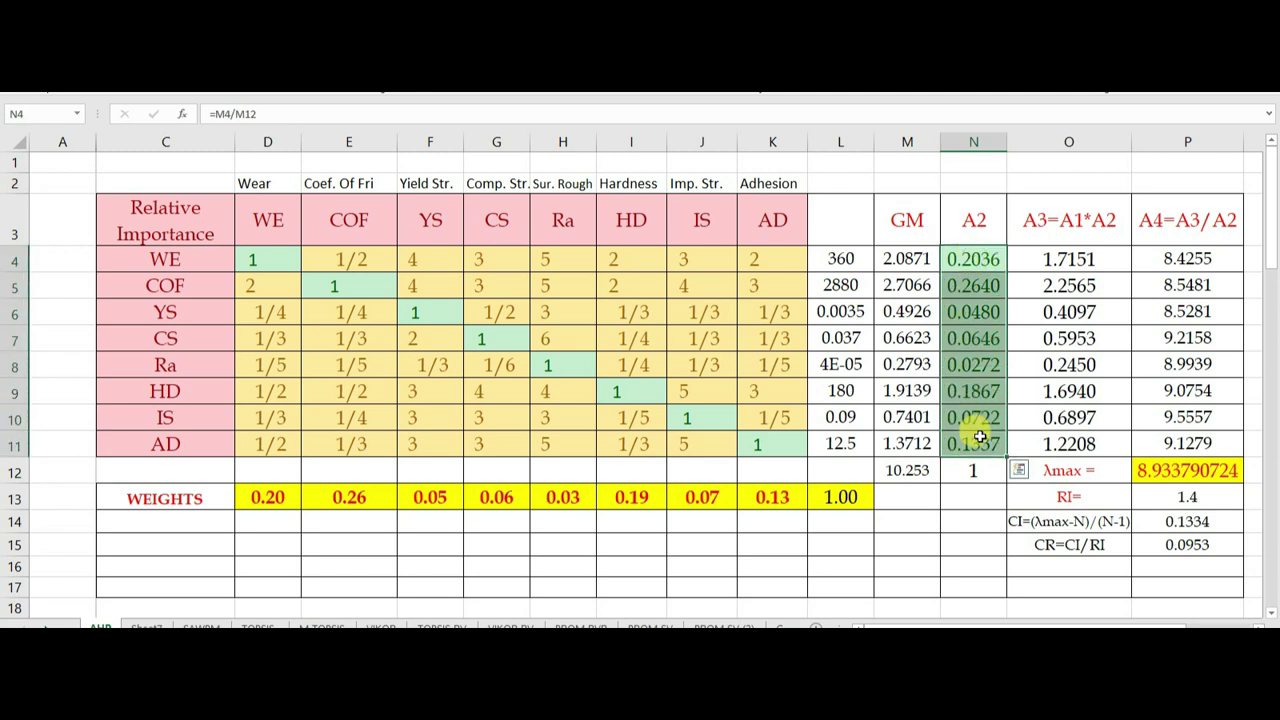
Step: Match the WE, COF and YS criteria in C4:C6 with their A2 weights in N4:N6, after checking the AD weight in N11
click(979, 437)
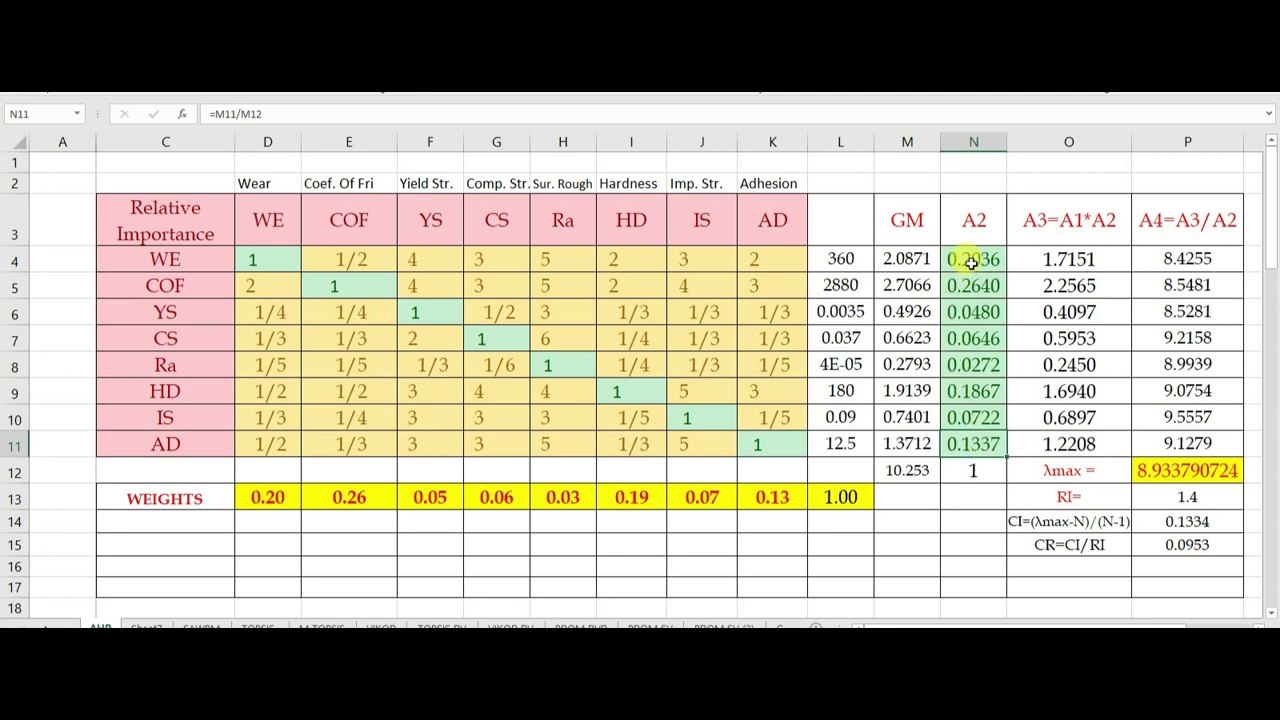
click(185, 258)
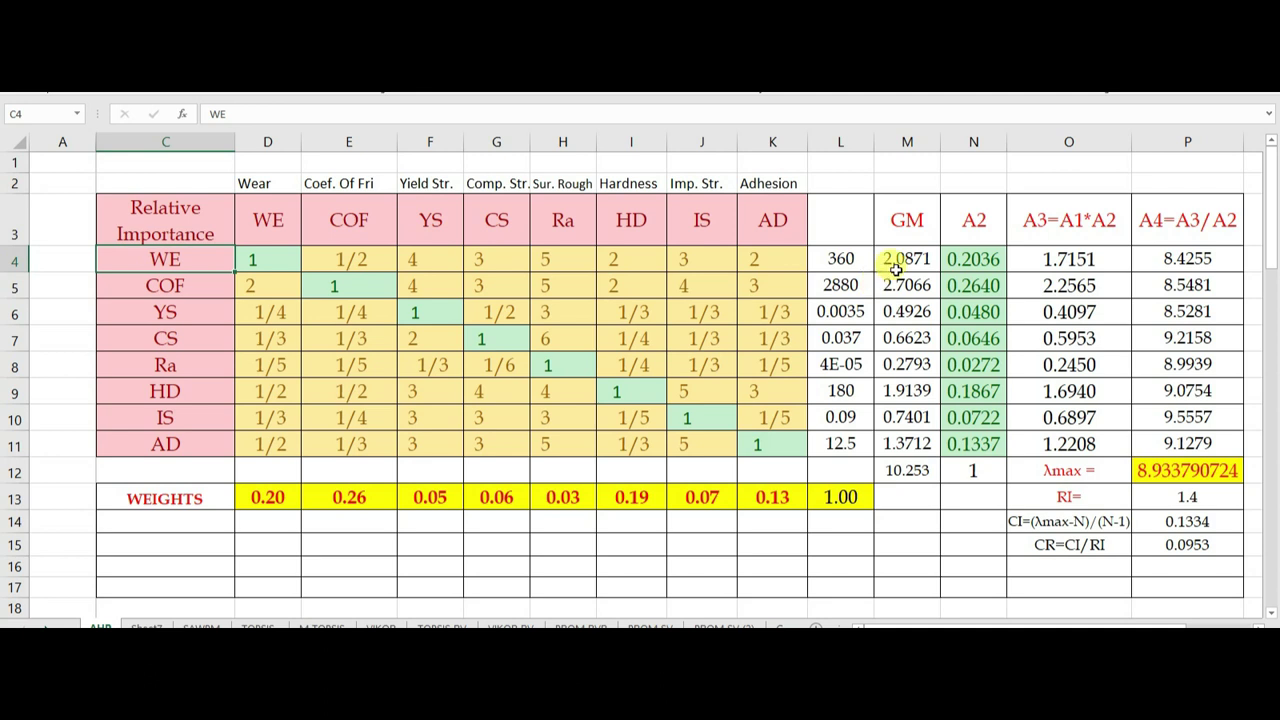
click(970, 258)
click(170, 287)
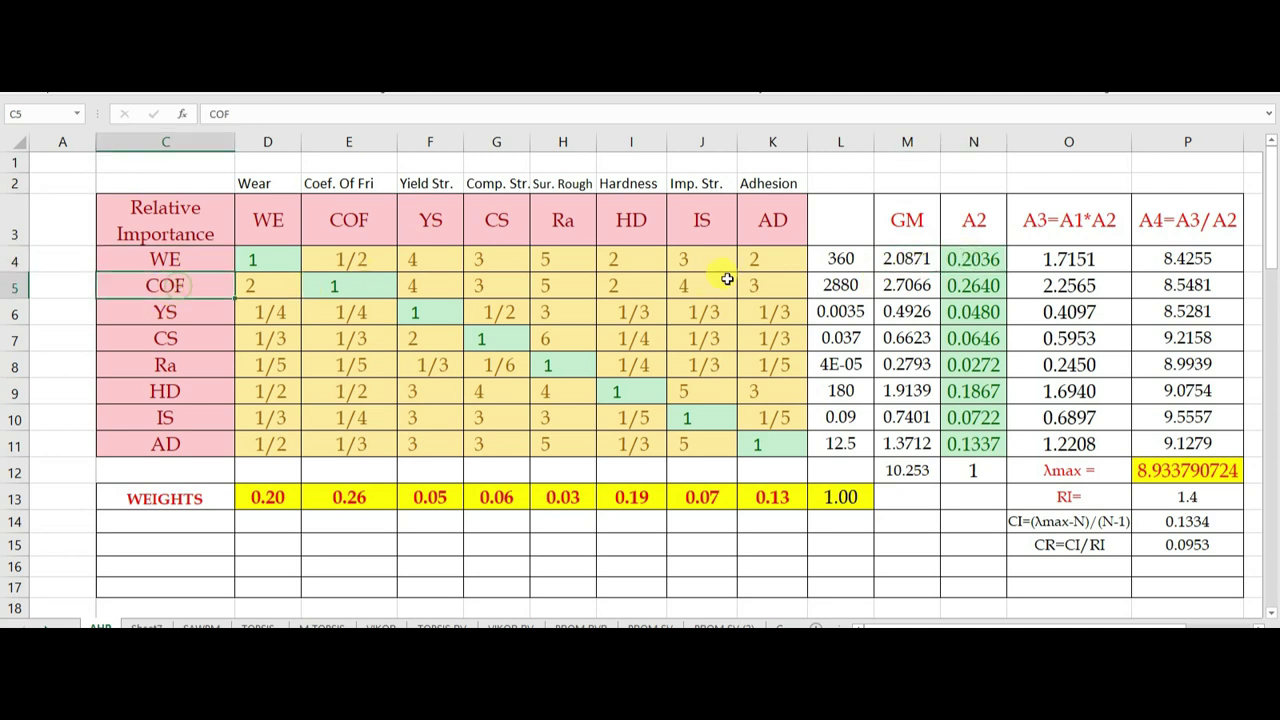
click(952, 287)
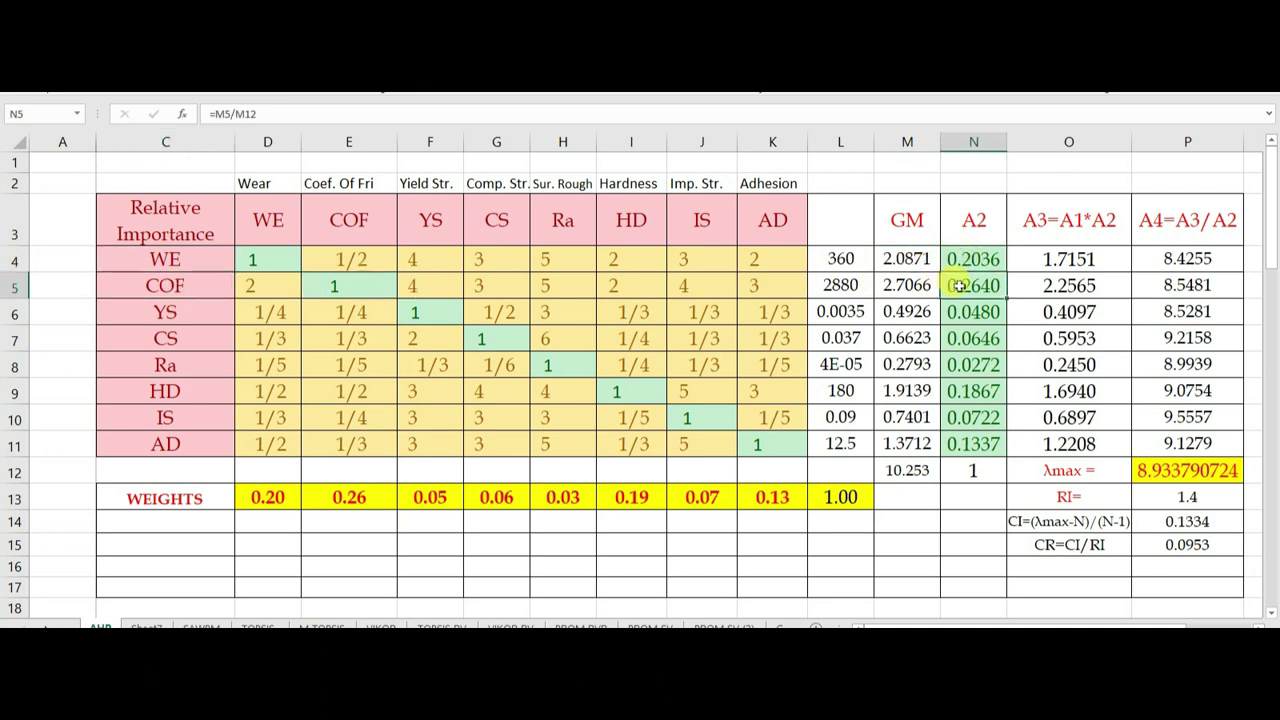
click(164, 313)
click(970, 312)
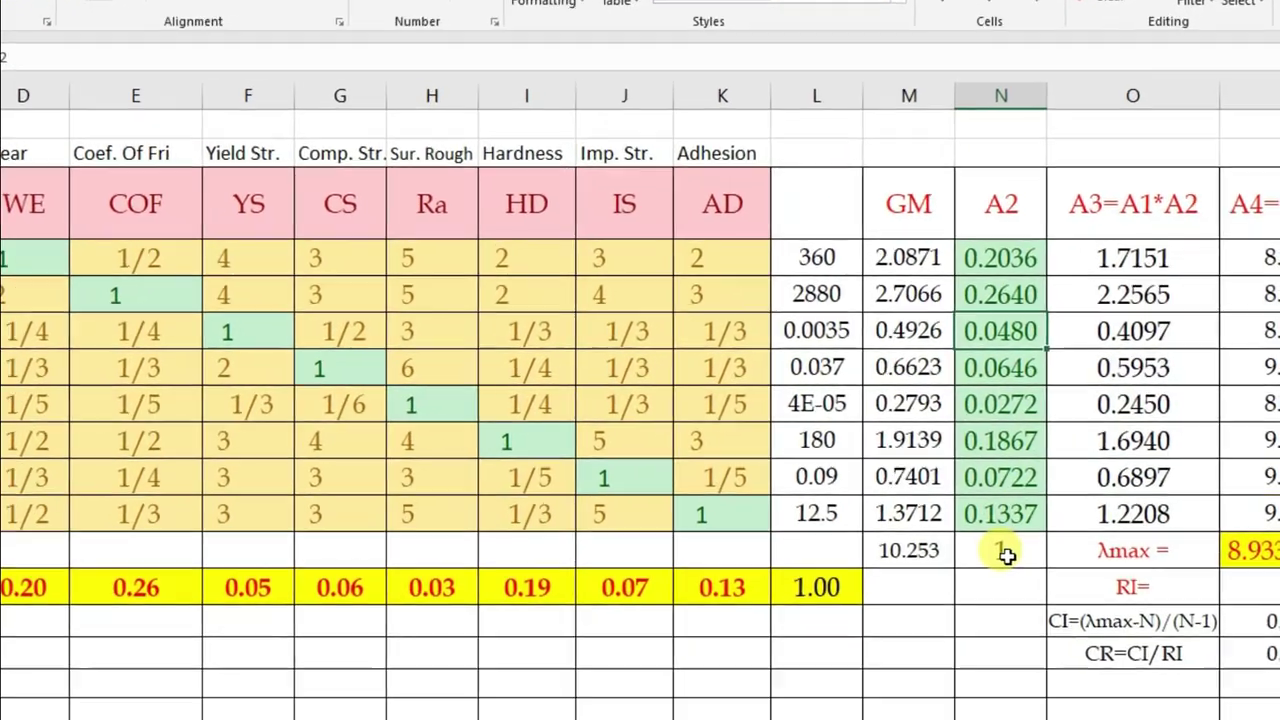
Step: Examine the formula for the A2 total in N12 and highlight the WEIGHTS row D13:K13, ending on the WE weight in D13
click(1020, 539)
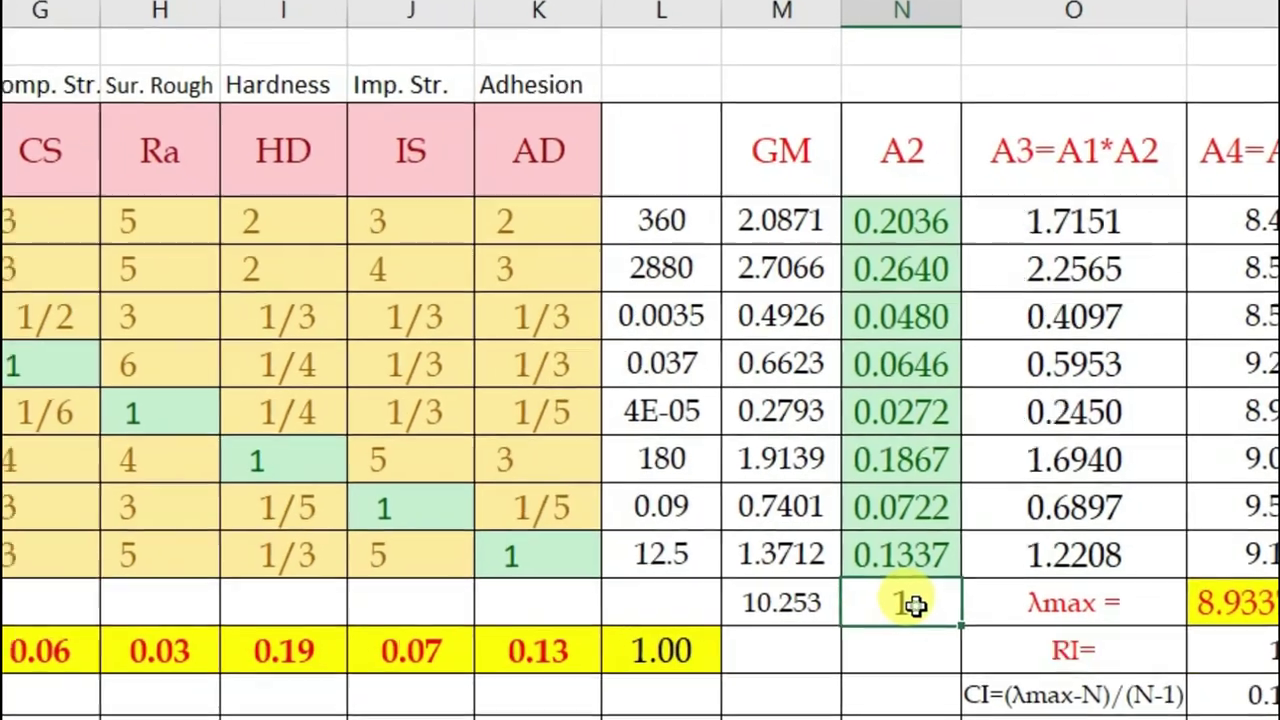
double_click(925, 595)
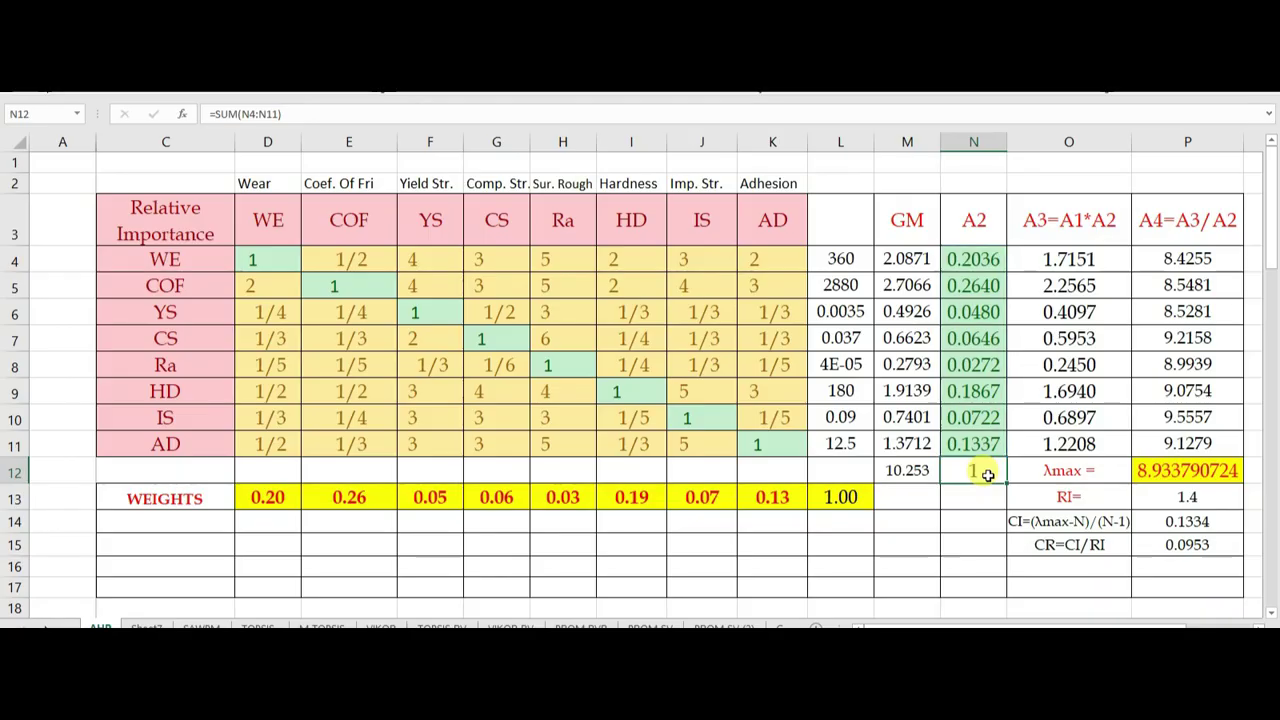
key(Escape)
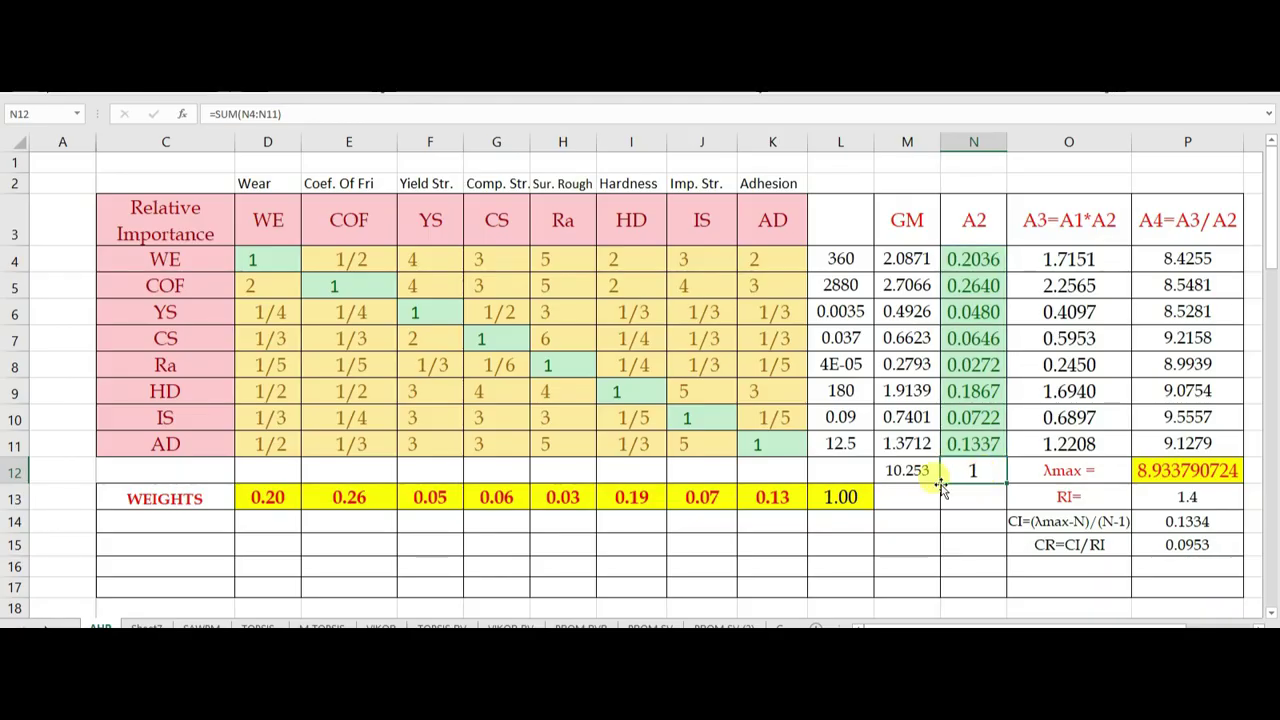
drag(262, 500, 798, 501)
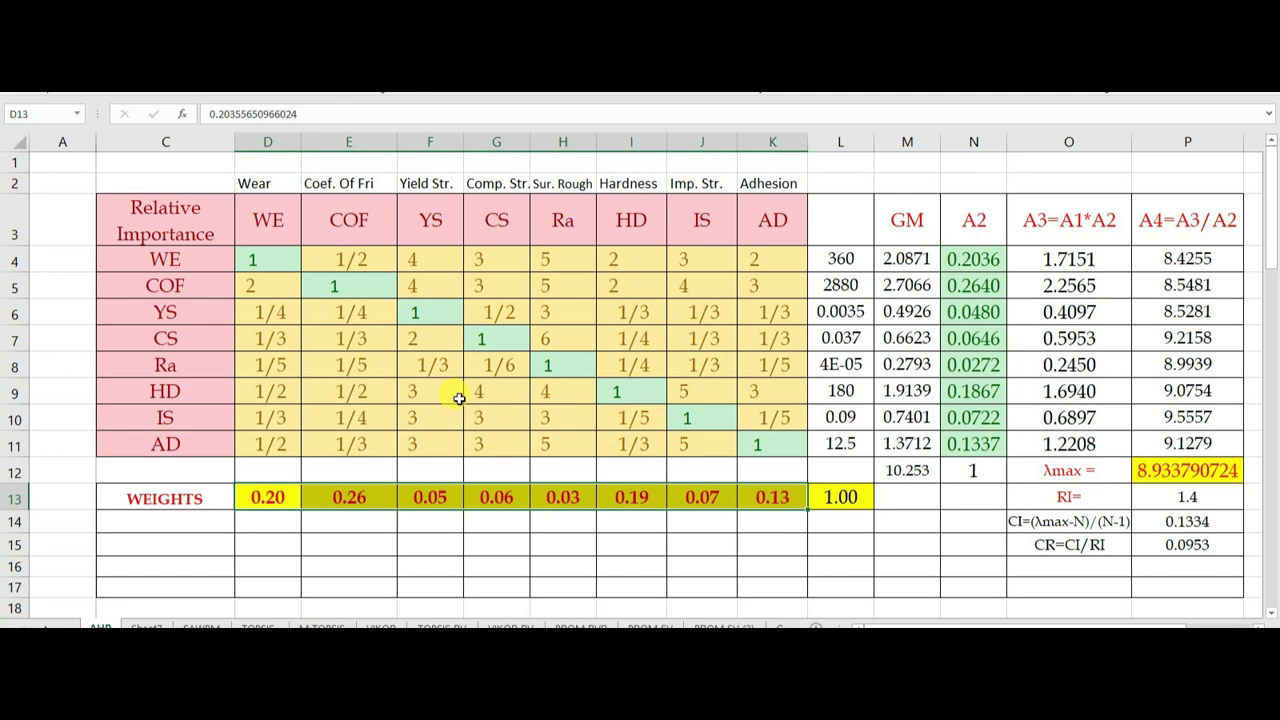
click(288, 497)
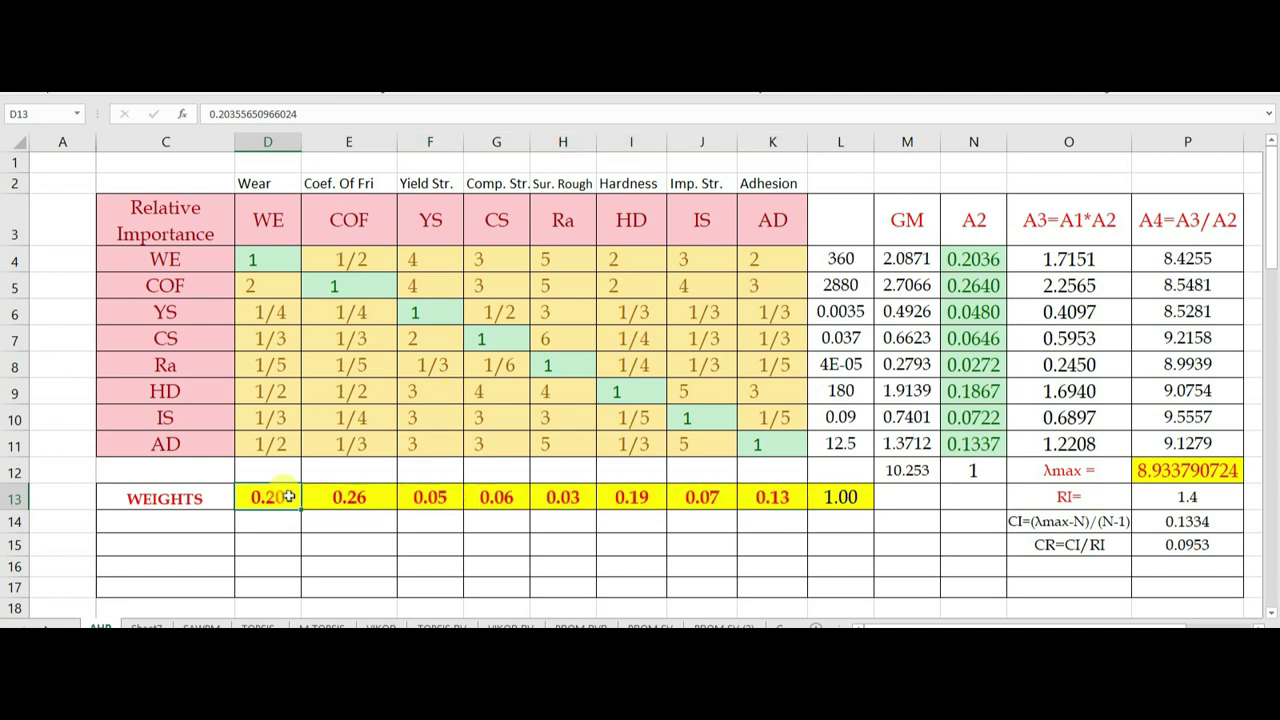